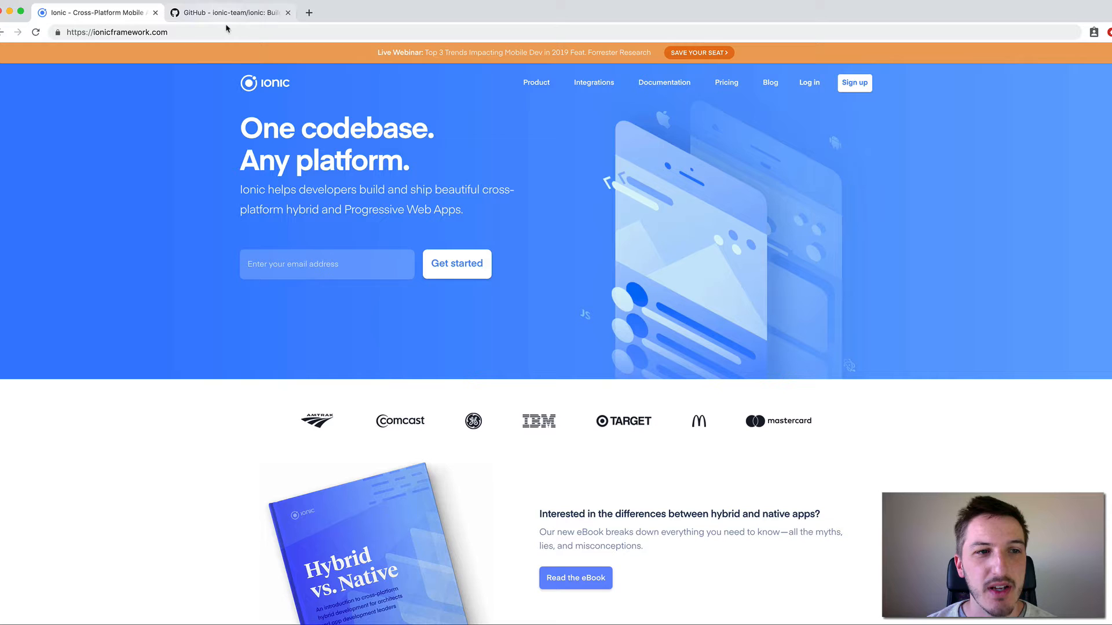
Switch to the ionic-team/ionic repository on GitHub.
left_click(243, 12)
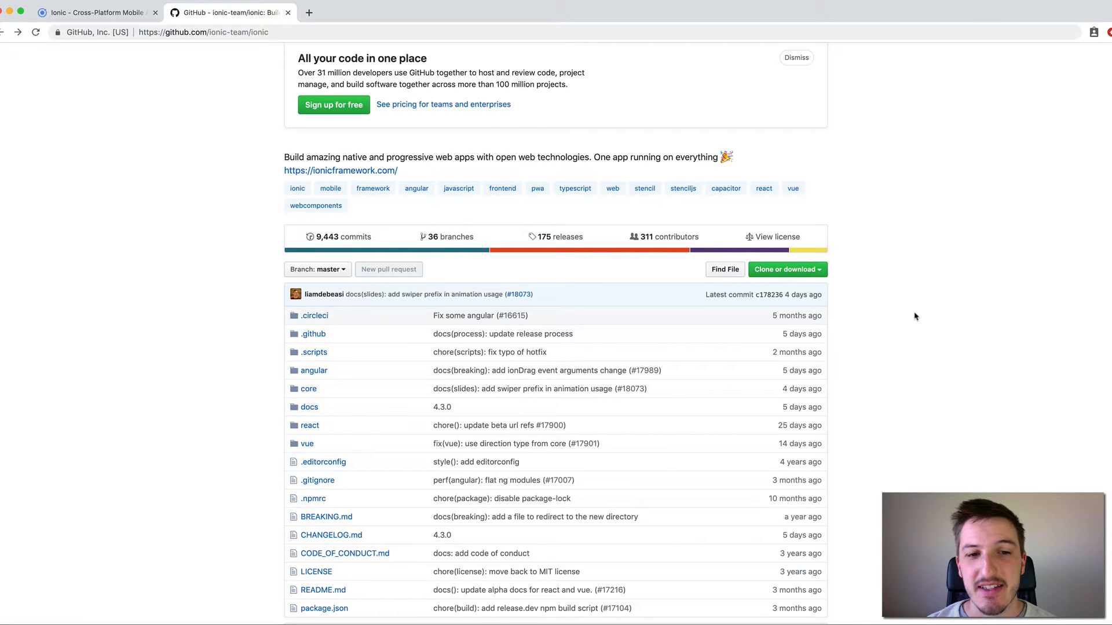
scroll(915, 317, "down", 5)
scroll(915, 316, "down", 3)
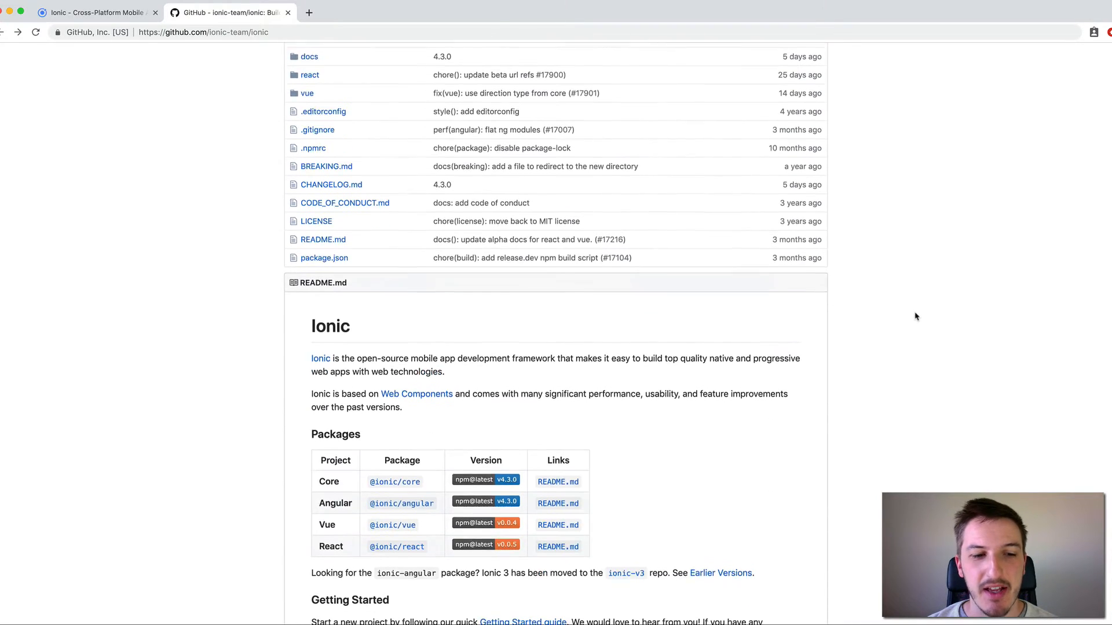
scroll(914, 316, "down", 2)
scroll(915, 316, "up", 3)
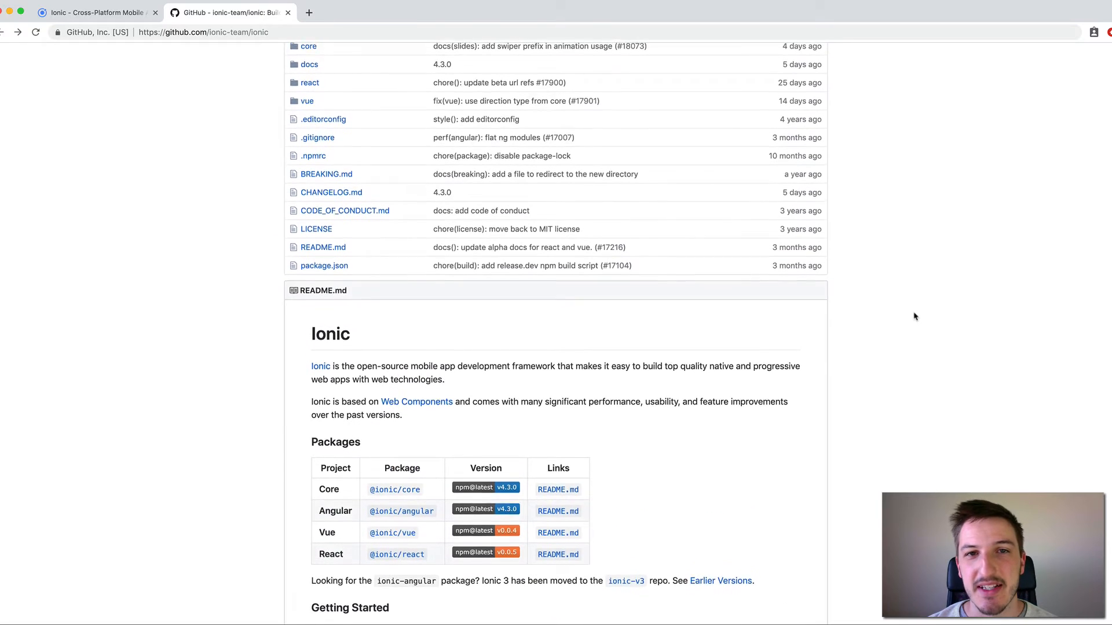
scroll(914, 316, "down", 1)
scroll(911, 316, "up", 2)
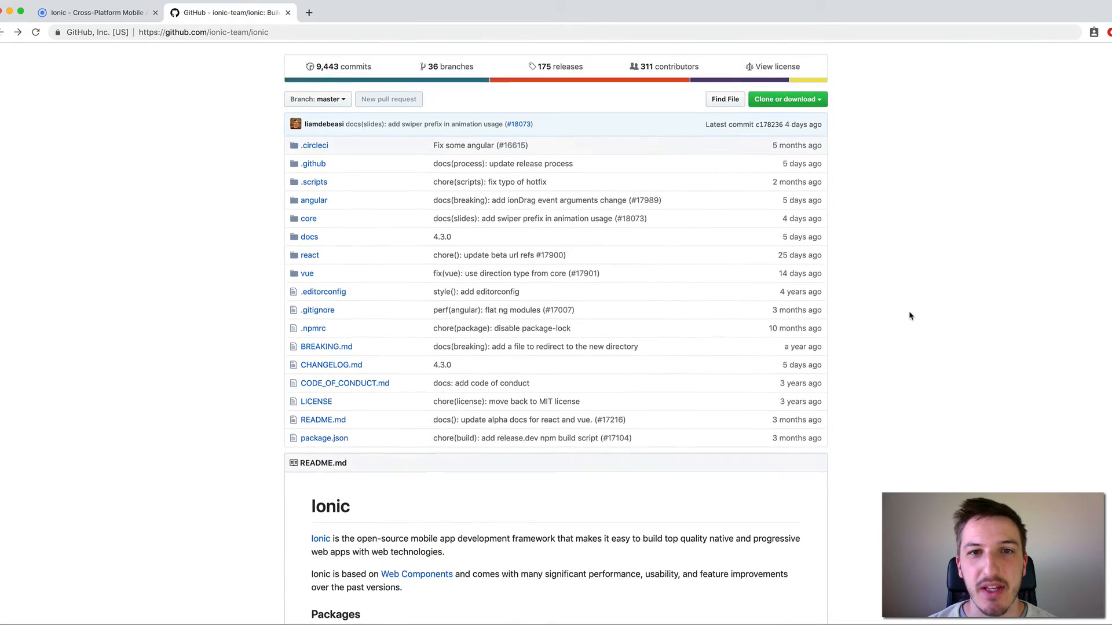
scroll(910, 316, "up", 4)
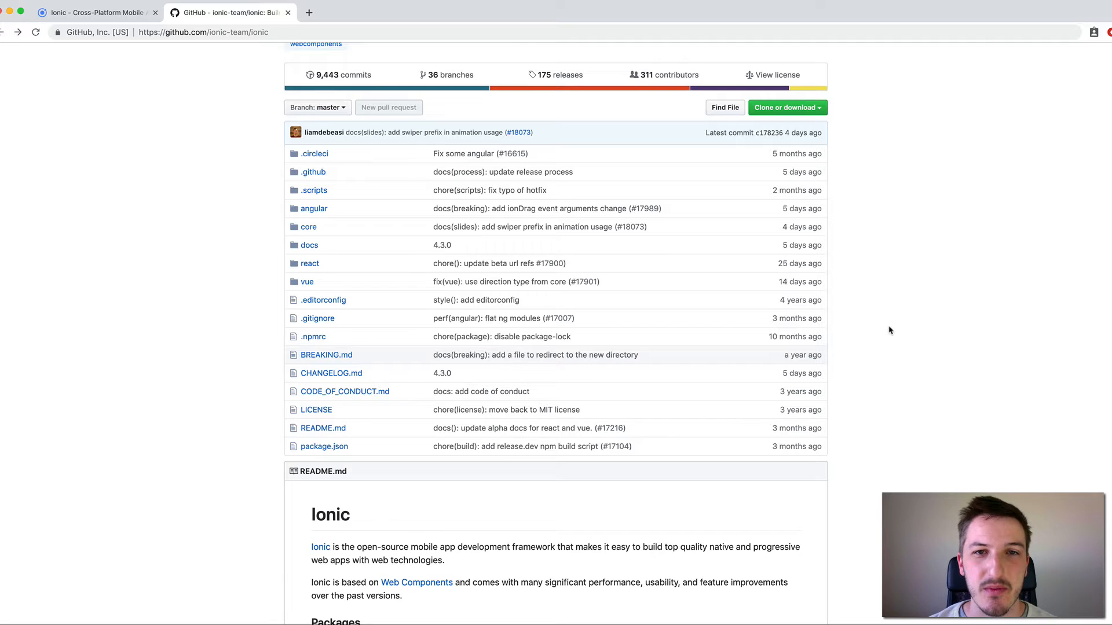
scroll(886, 331, "up", 1)
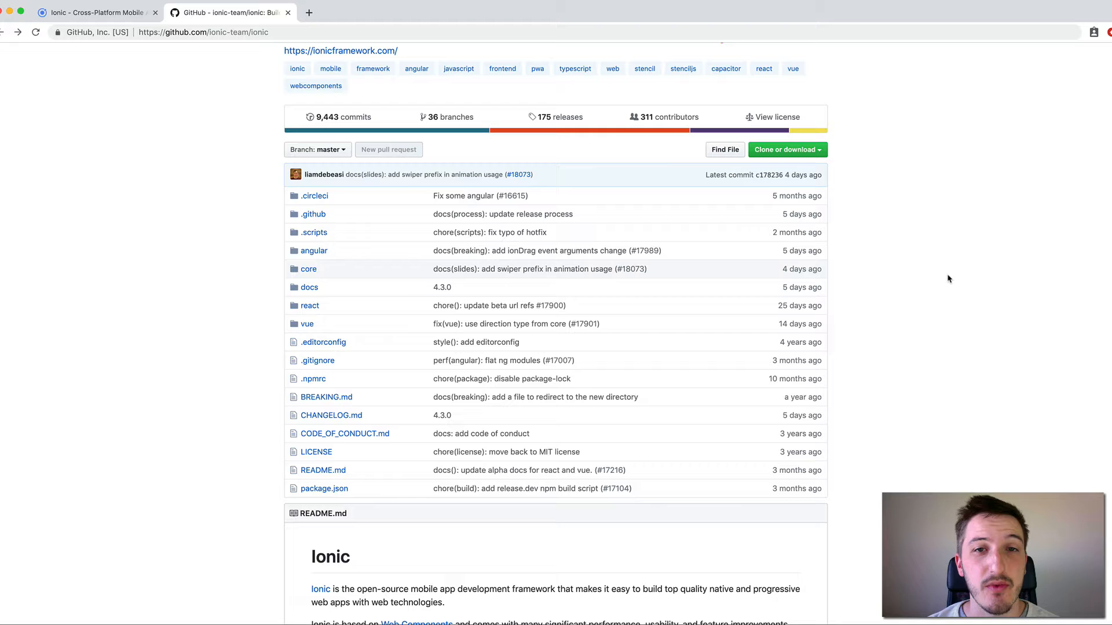
scroll(922, 265, "up", 1)
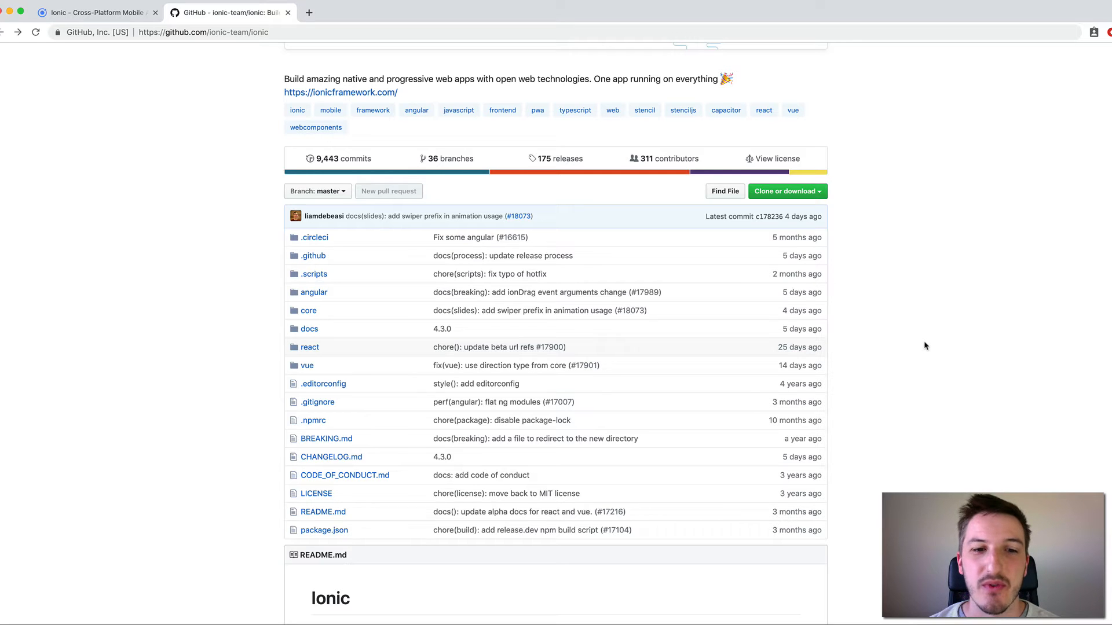
scroll(926, 347, "up", 1)
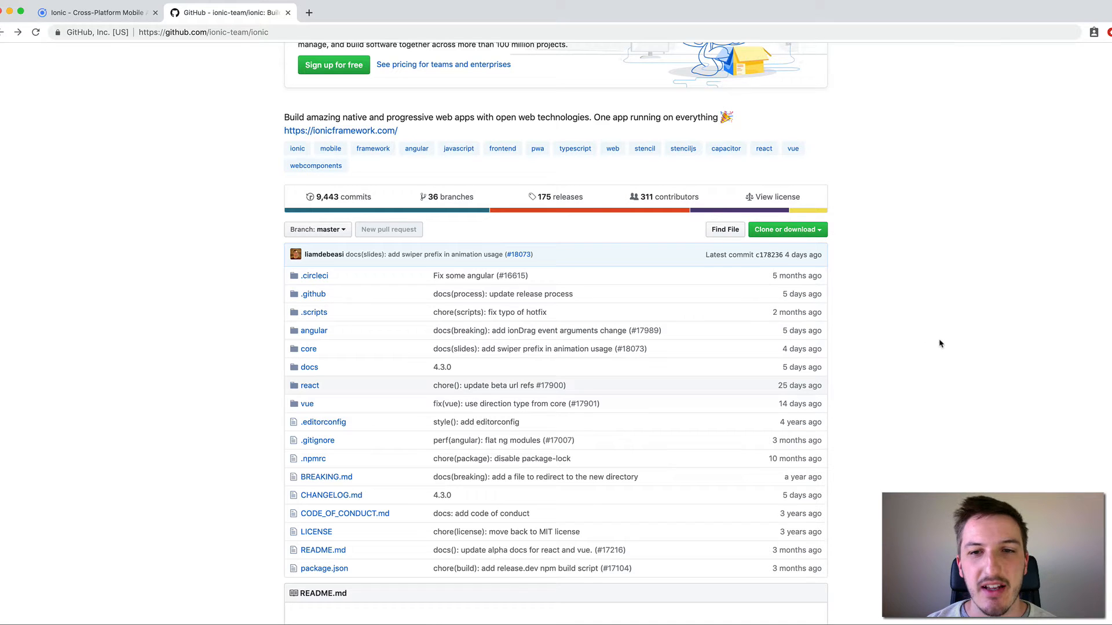
Return to the Ionic homepage and load the Pricing page with Appflow plans.
left_click(80, 13)
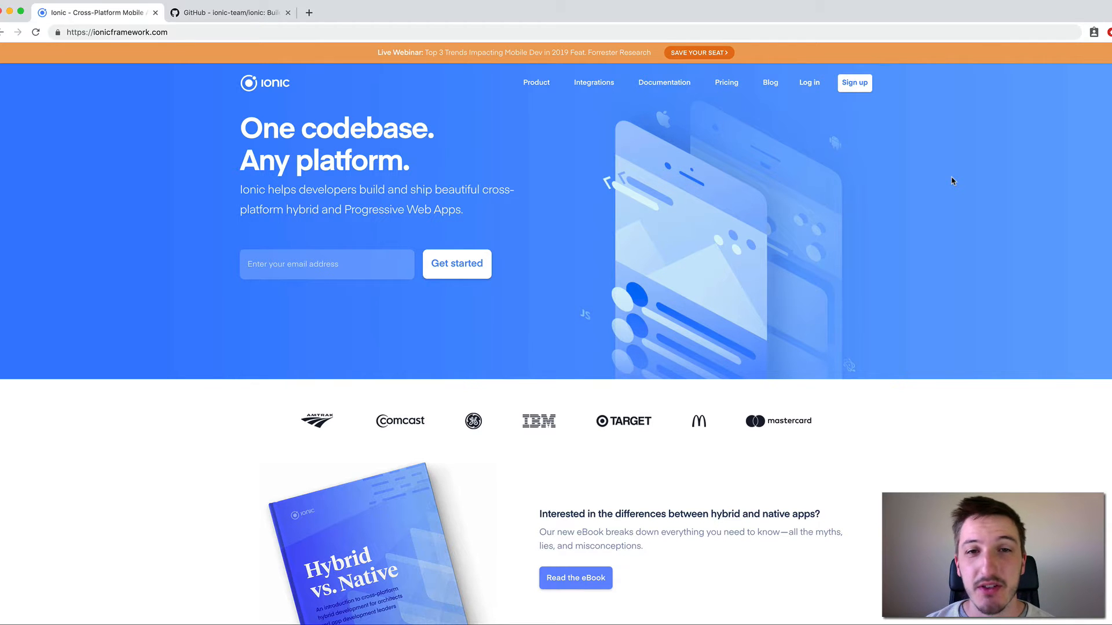
left_click(730, 86)
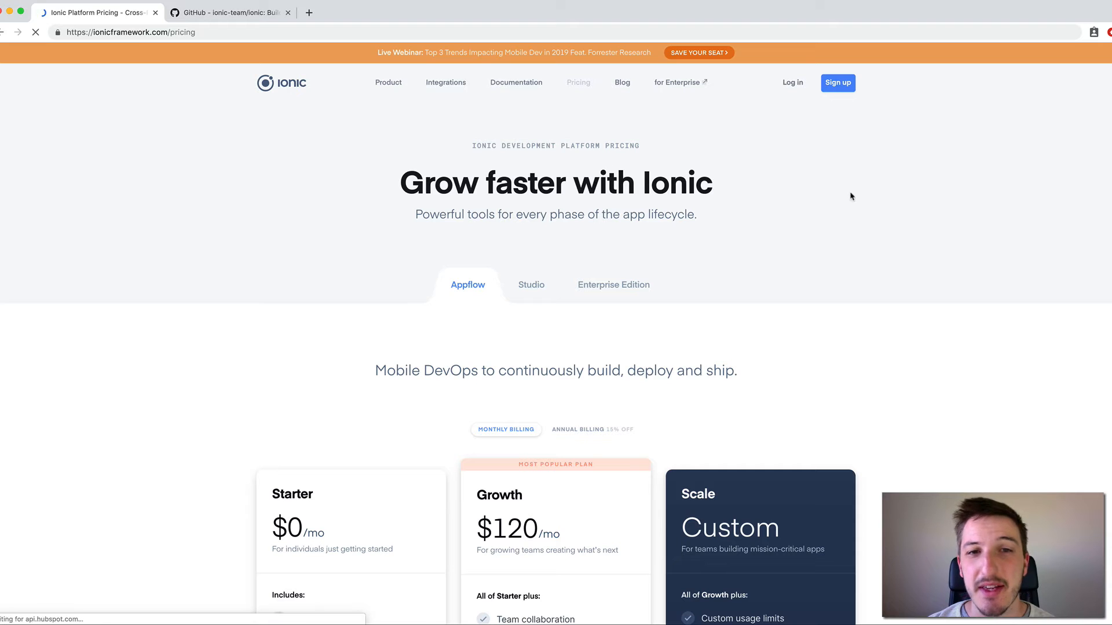
scroll(383, 182, "down", 2)
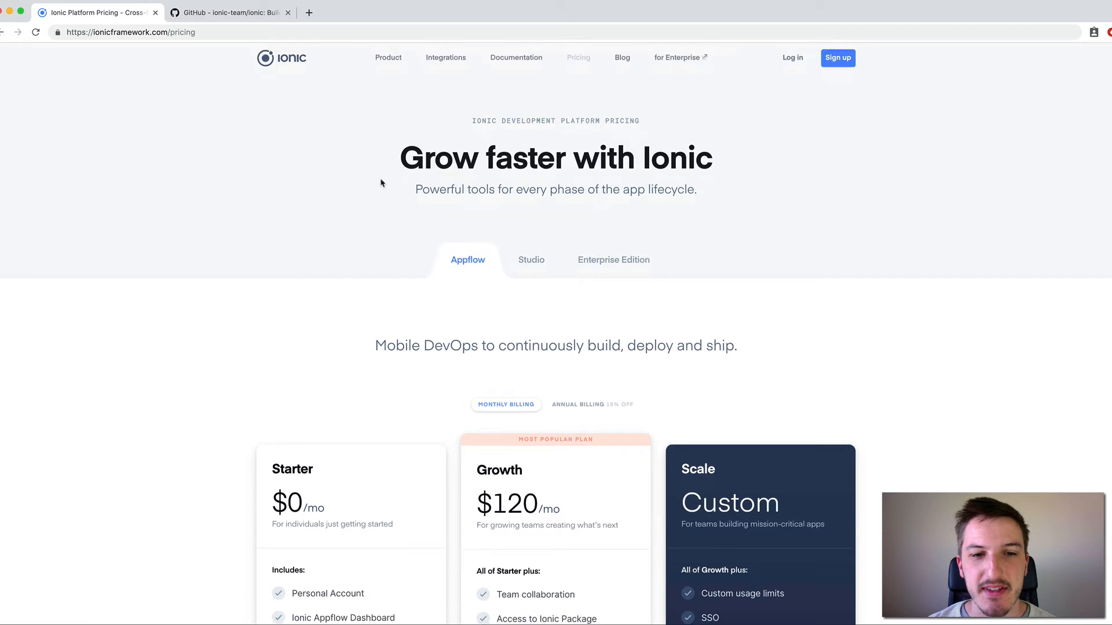
scroll(451, 213, "up", 2)
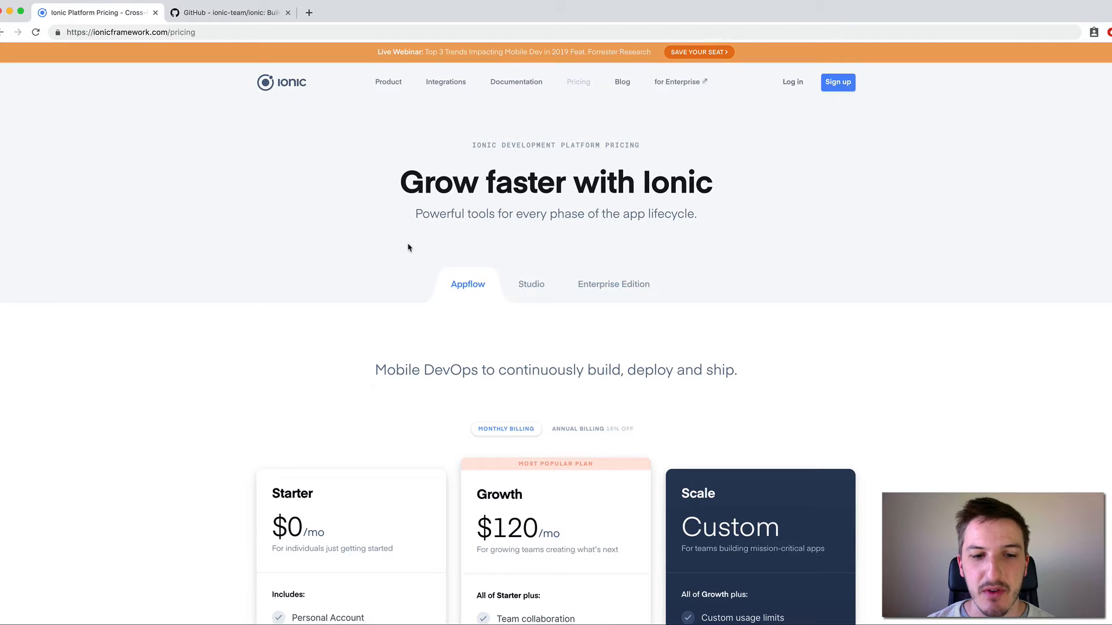
scroll(452, 286, "down", 1)
scroll(443, 260, "down", 2)
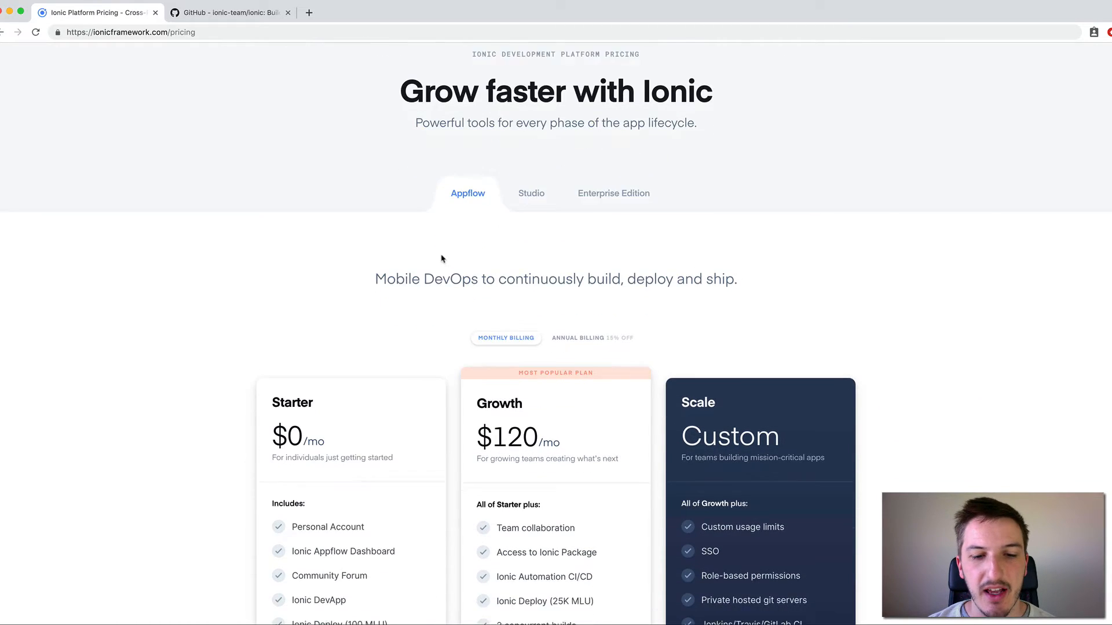
scroll(897, 325, "down", 2)
scroll(897, 261, "down", 2)
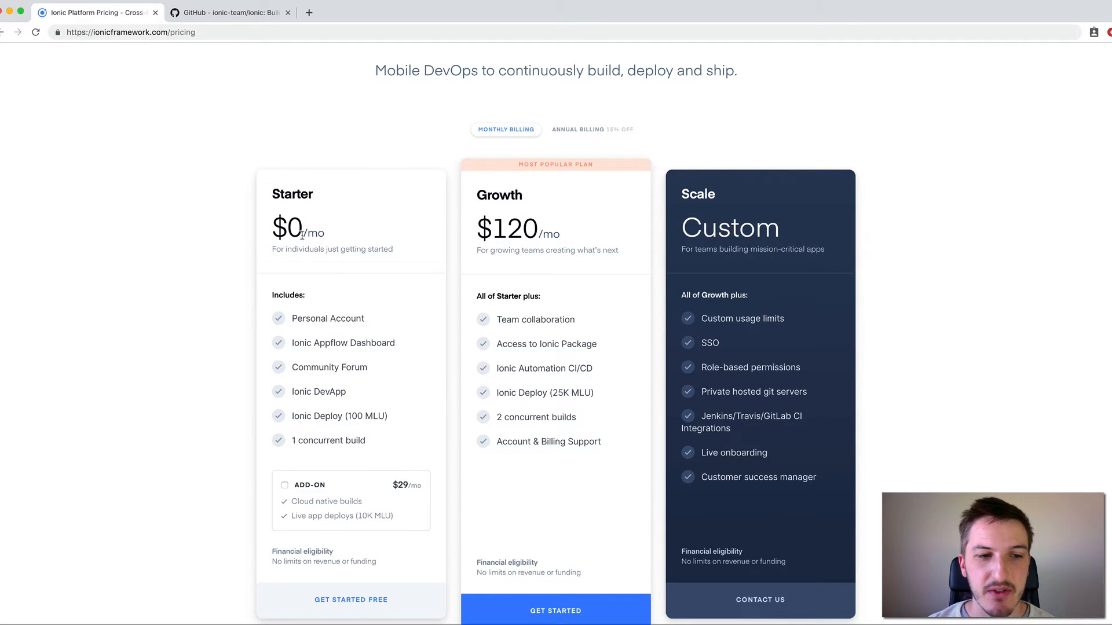
scroll(280, 249, "up", 1)
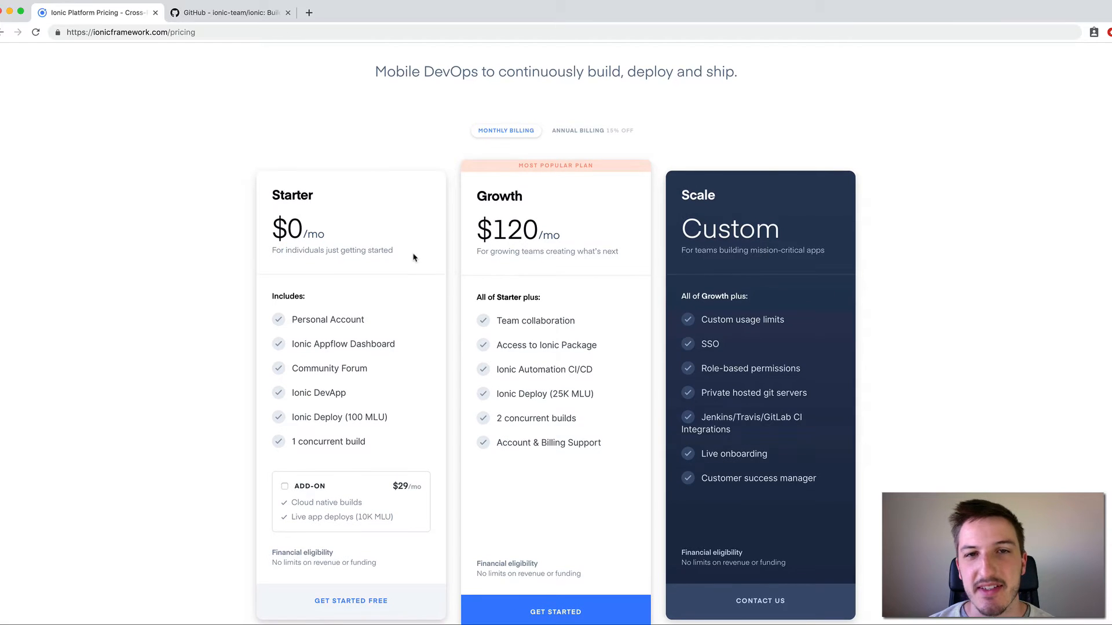
scroll(522, 264, "down", 1)
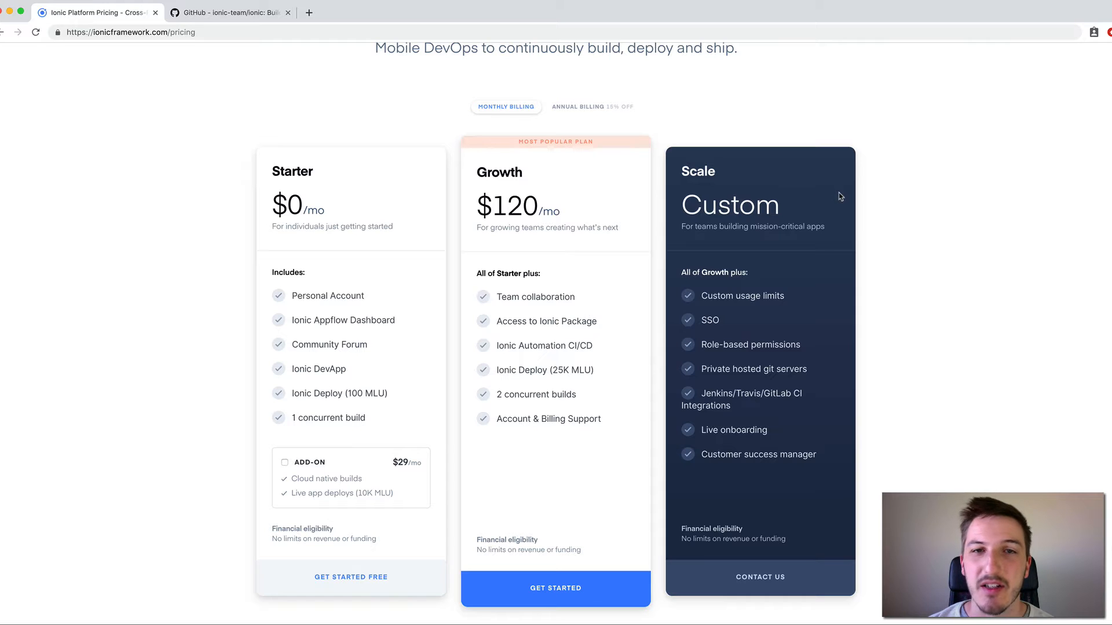
scroll(148, 209, "up", 1)
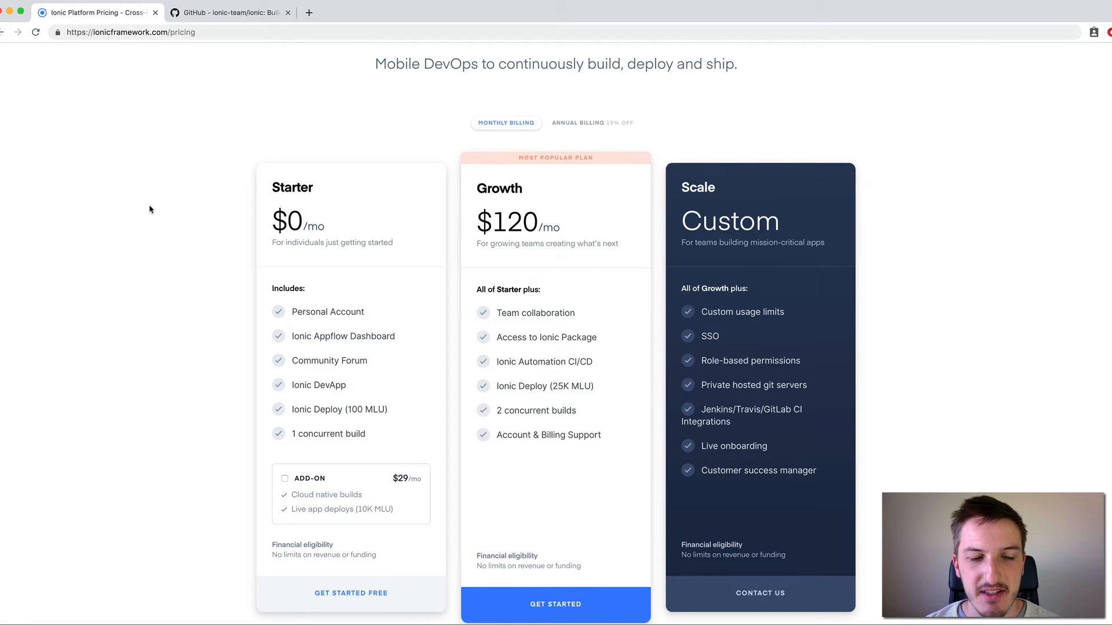
scroll(156, 209, "down", 1)
scroll(153, 211, "up", 1)
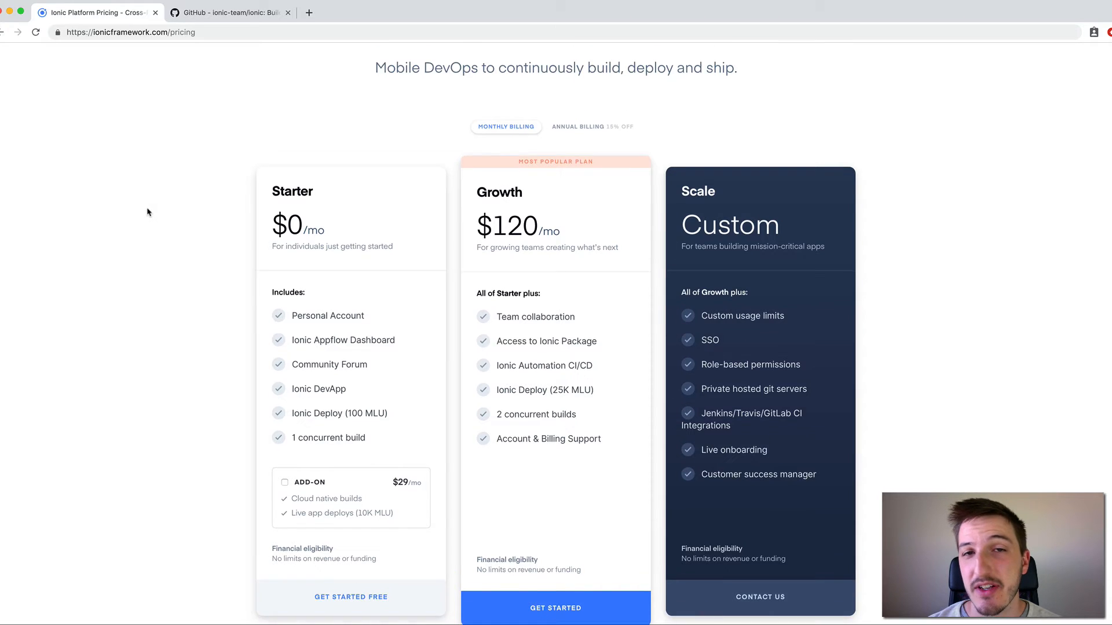
scroll(150, 213, "down", 3)
scroll(148, 213, "down", 2)
scroll(148, 212, "down", 5)
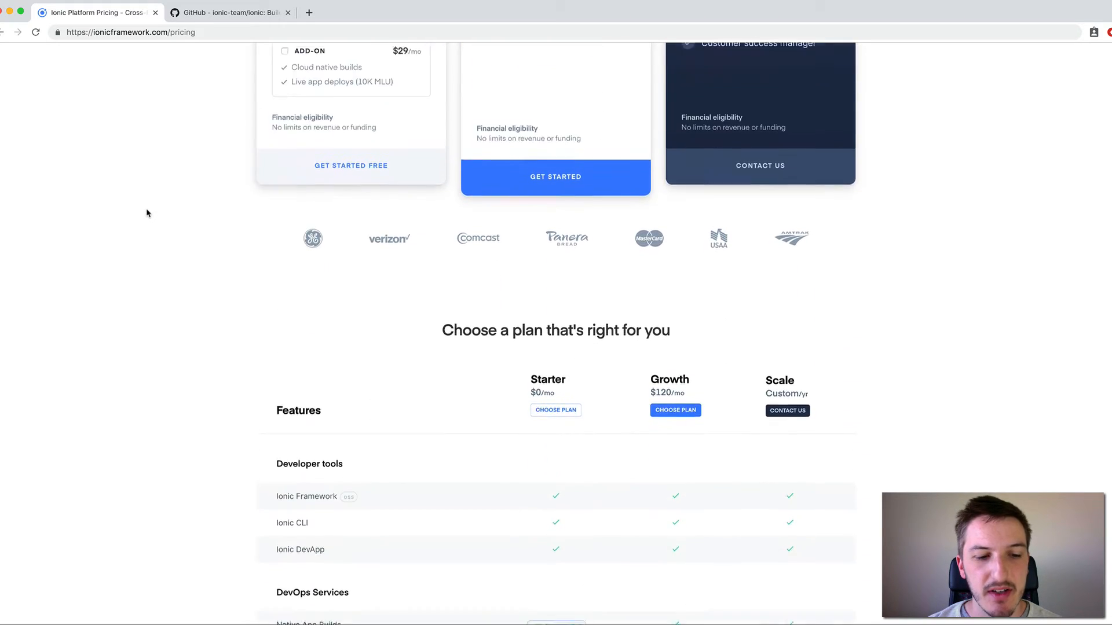
scroll(148, 212, "down", 4)
scroll(148, 212, "up", 1)
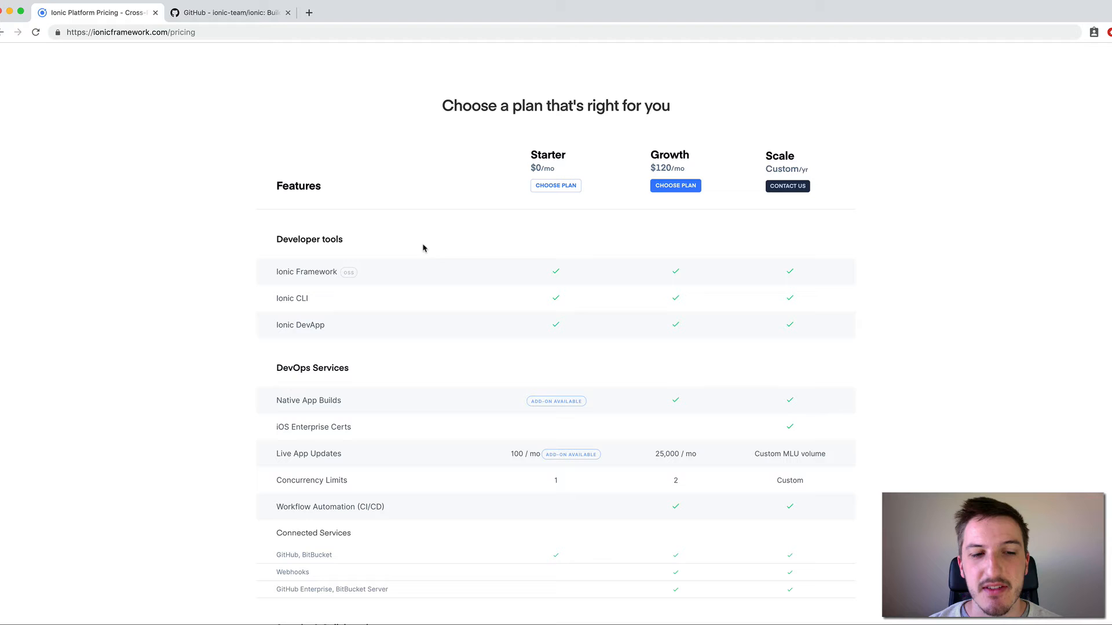
left_click_drag(277, 271, 314, 299)
left_click(301, 271)
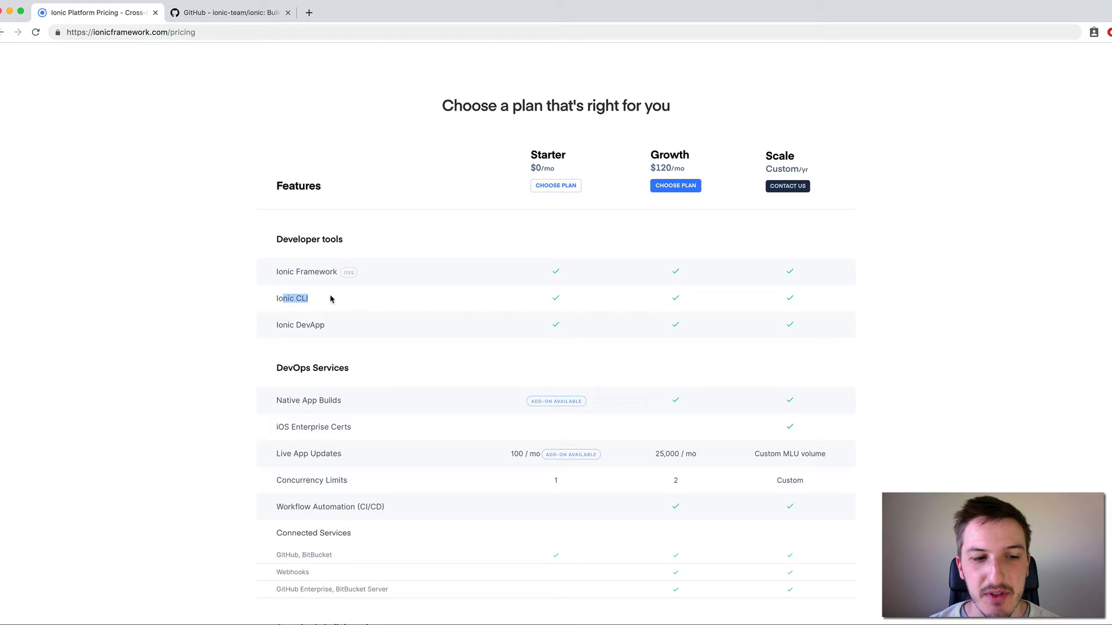
left_click(328, 299)
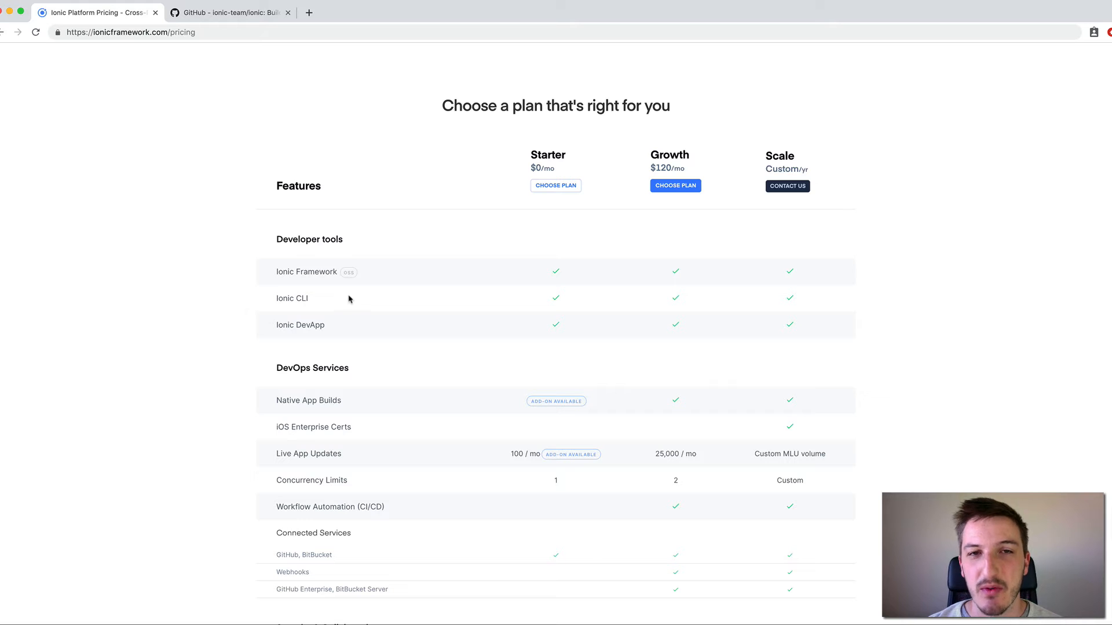
left_click_drag(281, 273, 338, 273)
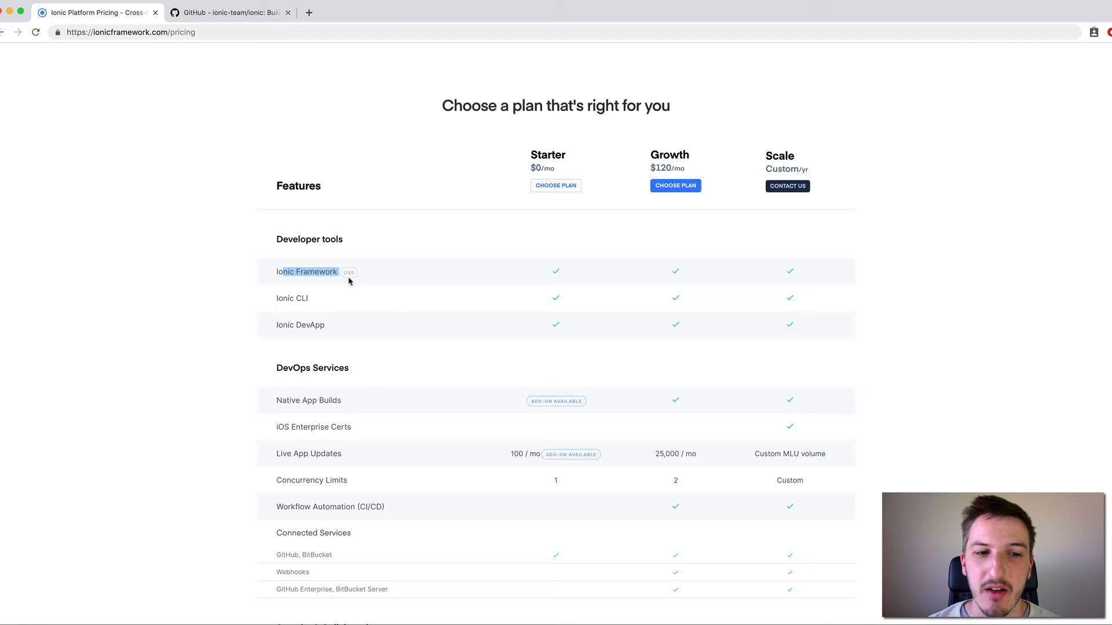
left_click(287, 268)
left_click_drag(280, 299, 309, 298)
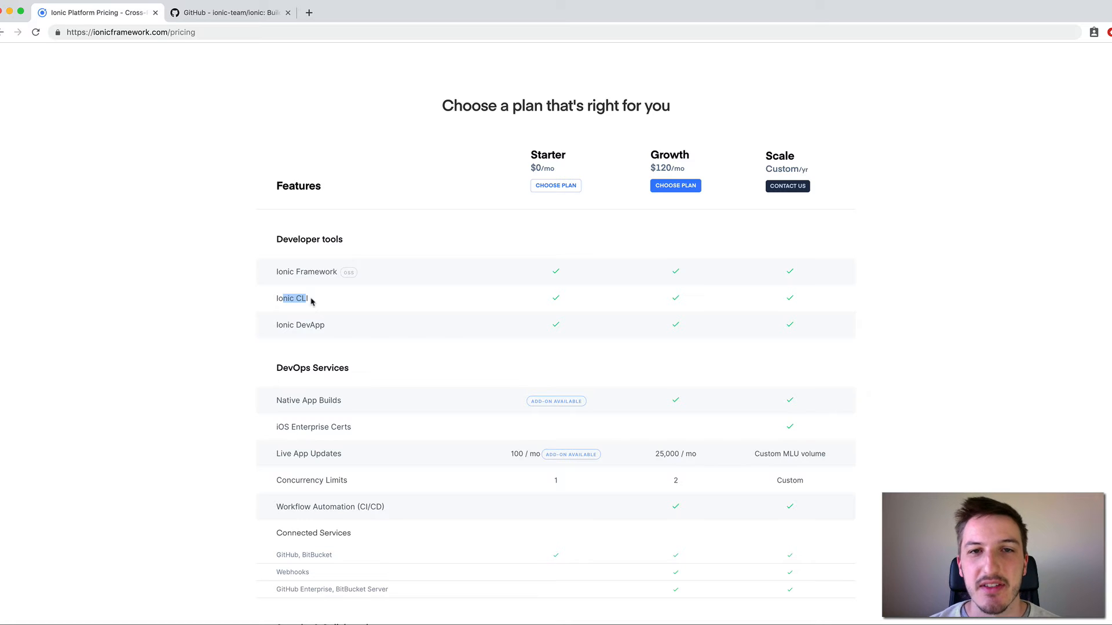
left_click_drag(278, 271, 522, 300)
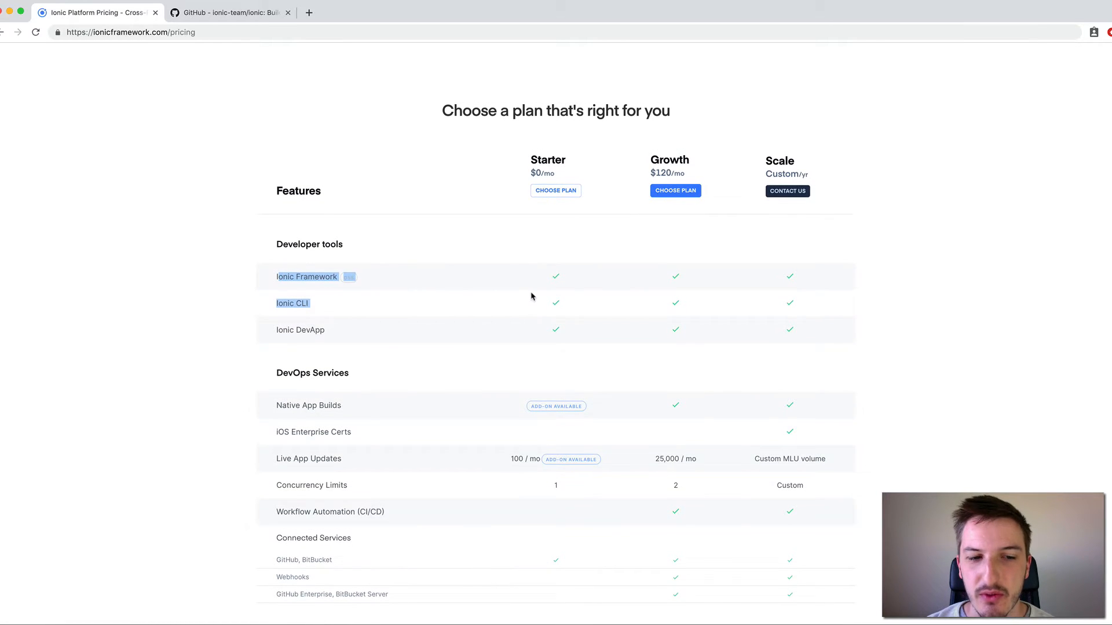
left_click(532, 296)
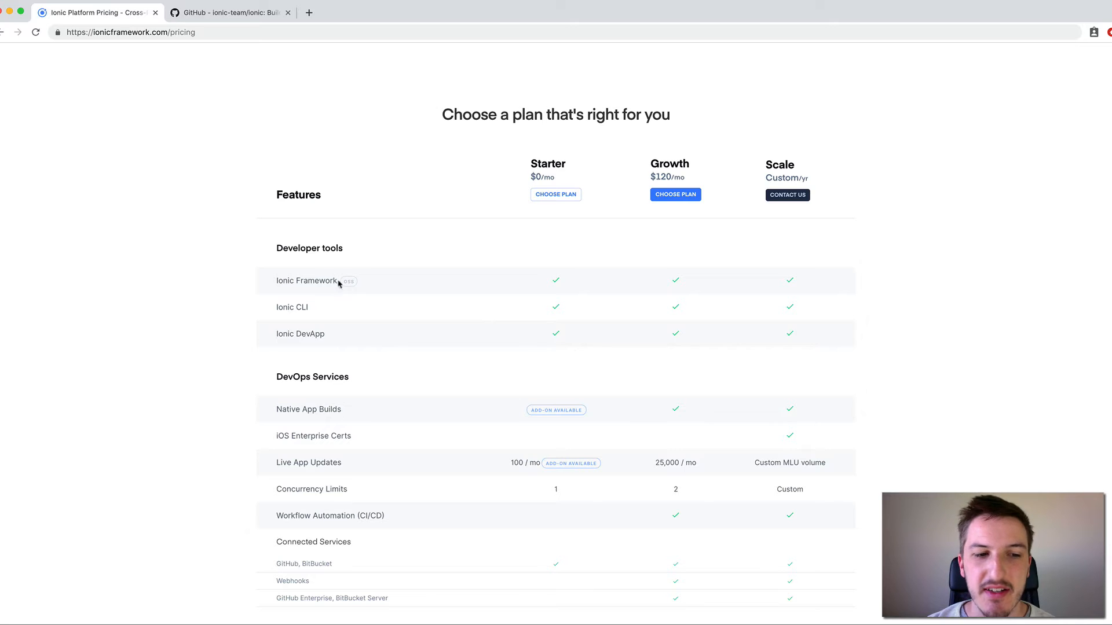
left_click_drag(338, 280, 308, 279)
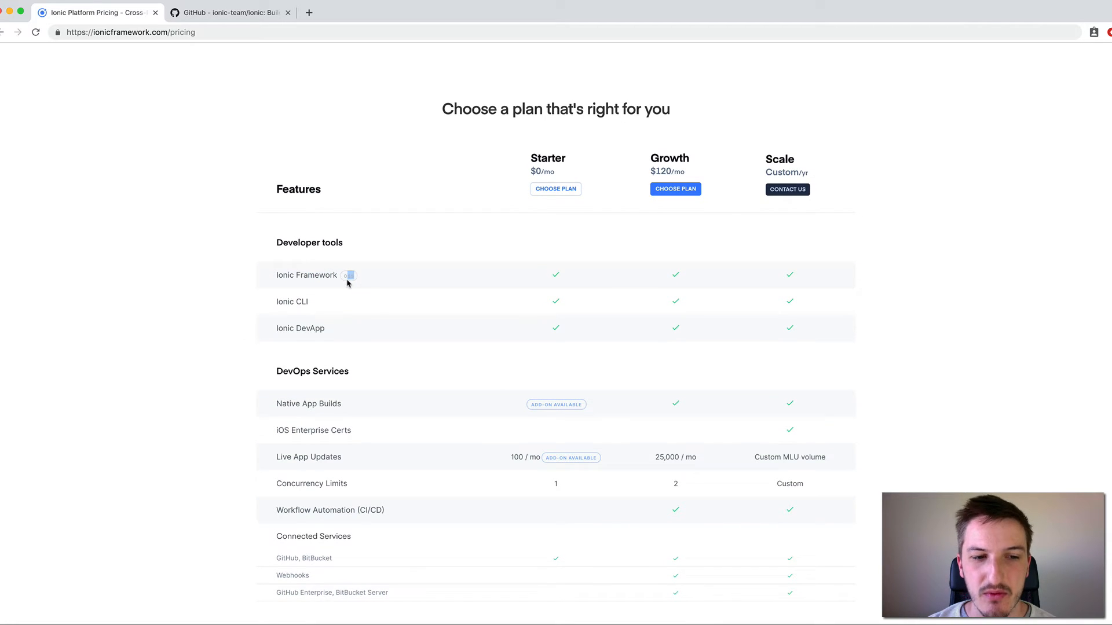
left_click(347, 283)
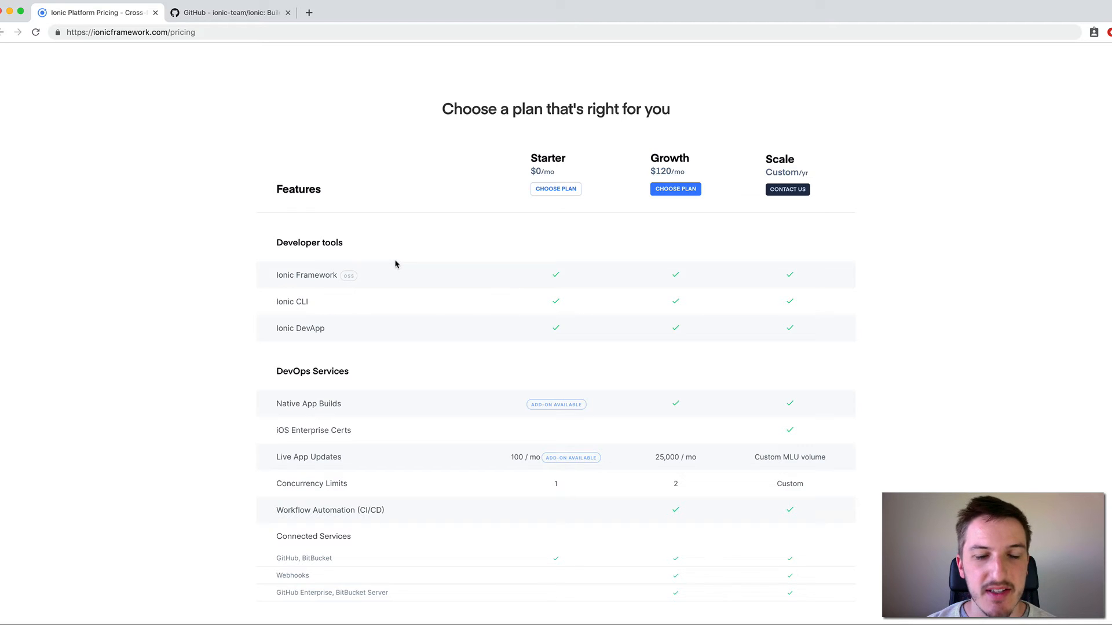
scroll(395, 264, "up", 5)
scroll(396, 263, "up", 3)
scroll(347, 263, "down", 3)
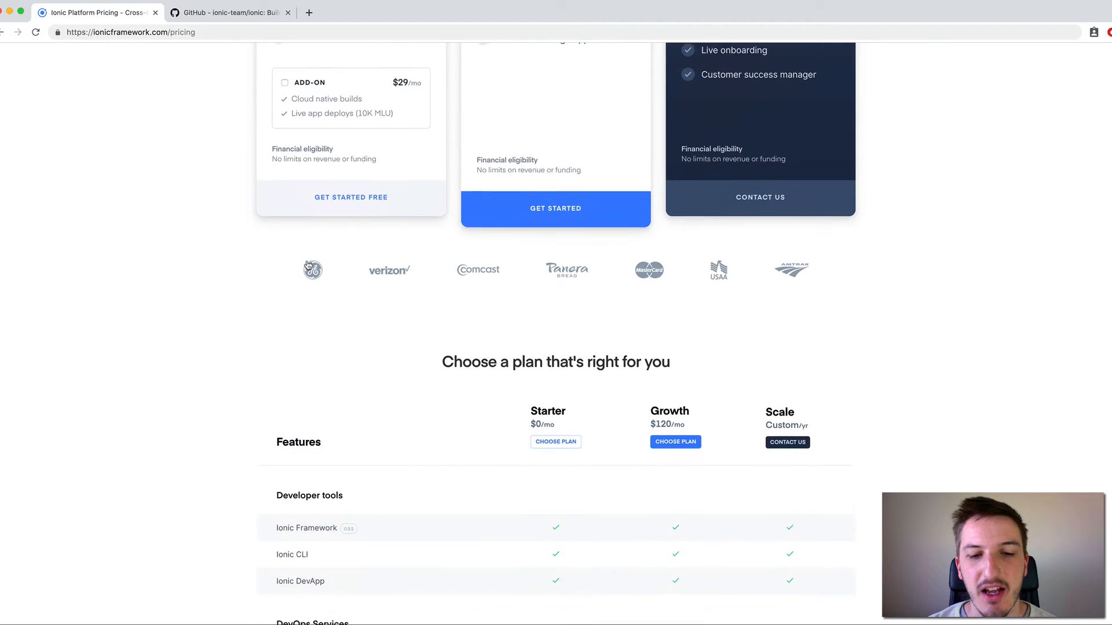
scroll(308, 265, "down", 4)
left_click_drag(314, 383, 346, 392)
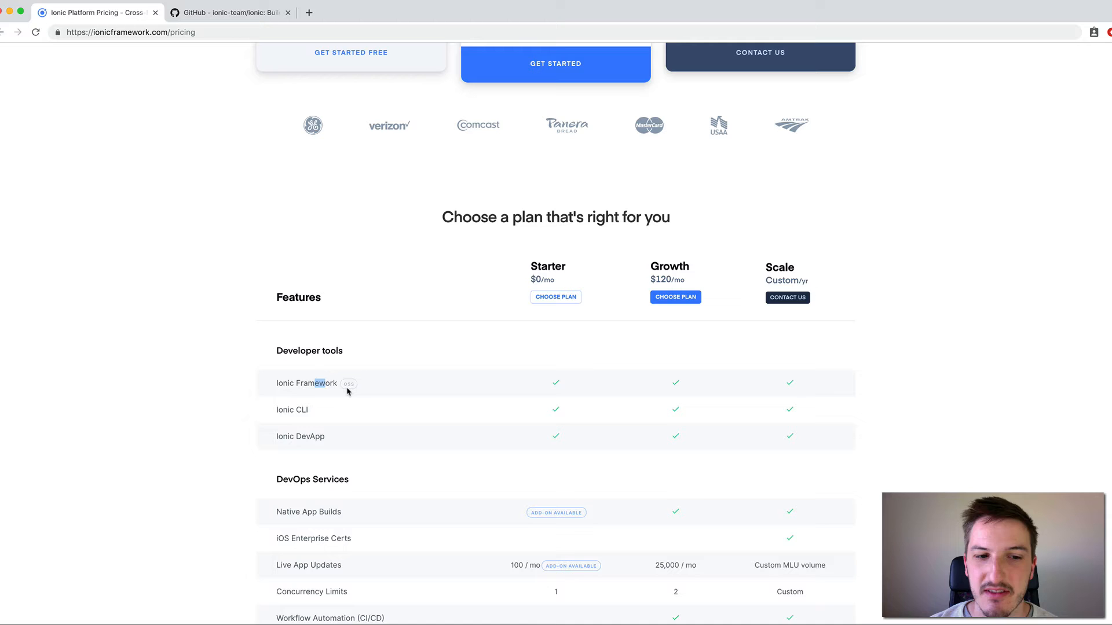
scroll(375, 391, "down", 1)
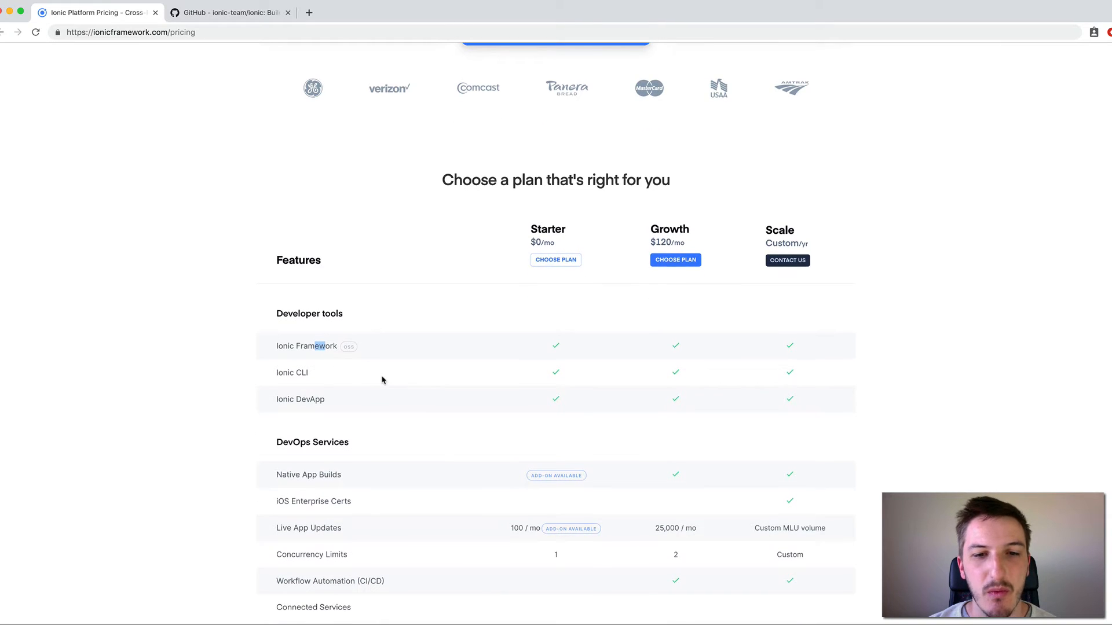
scroll(381, 380, "down", 1)
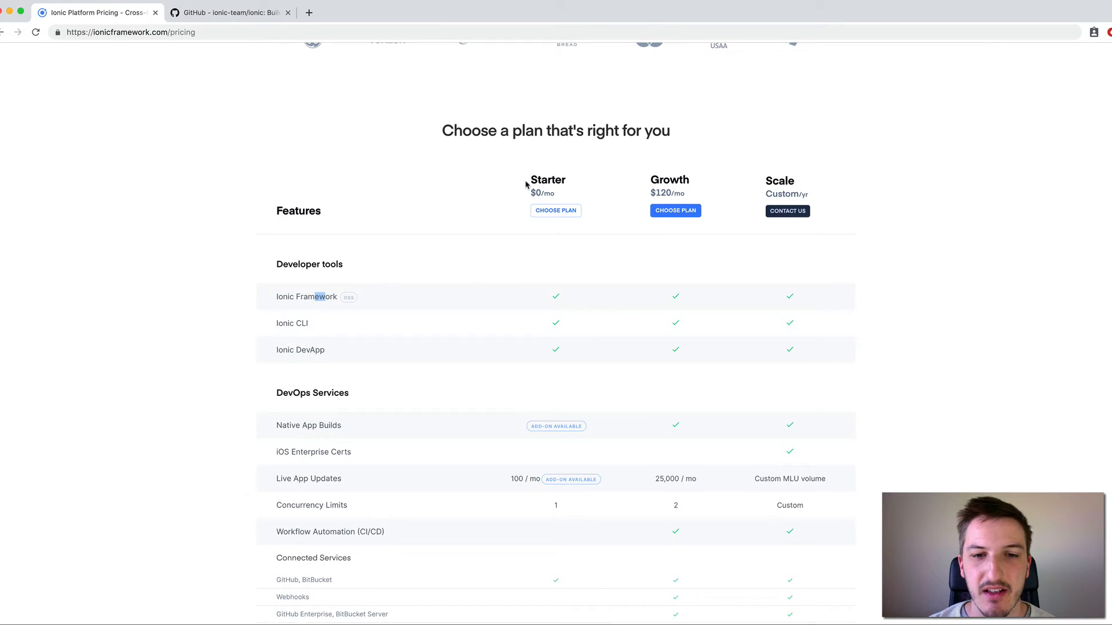
left_click(483, 249)
scroll(483, 249, "down", 1)
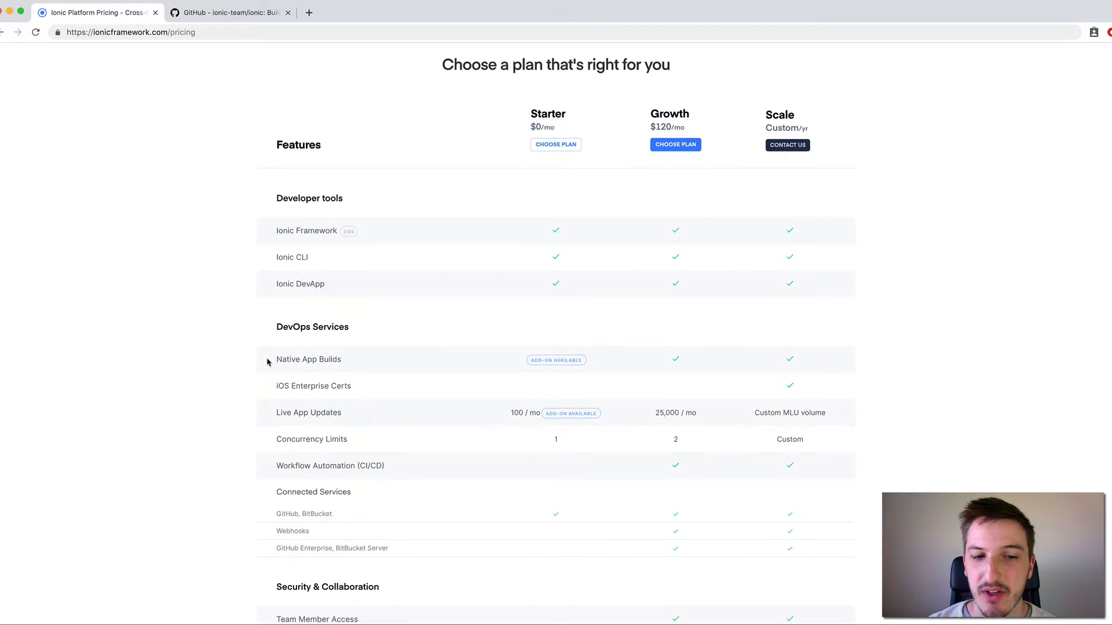
scroll(268, 362, "down", 2)
left_click_drag(278, 338, 315, 338)
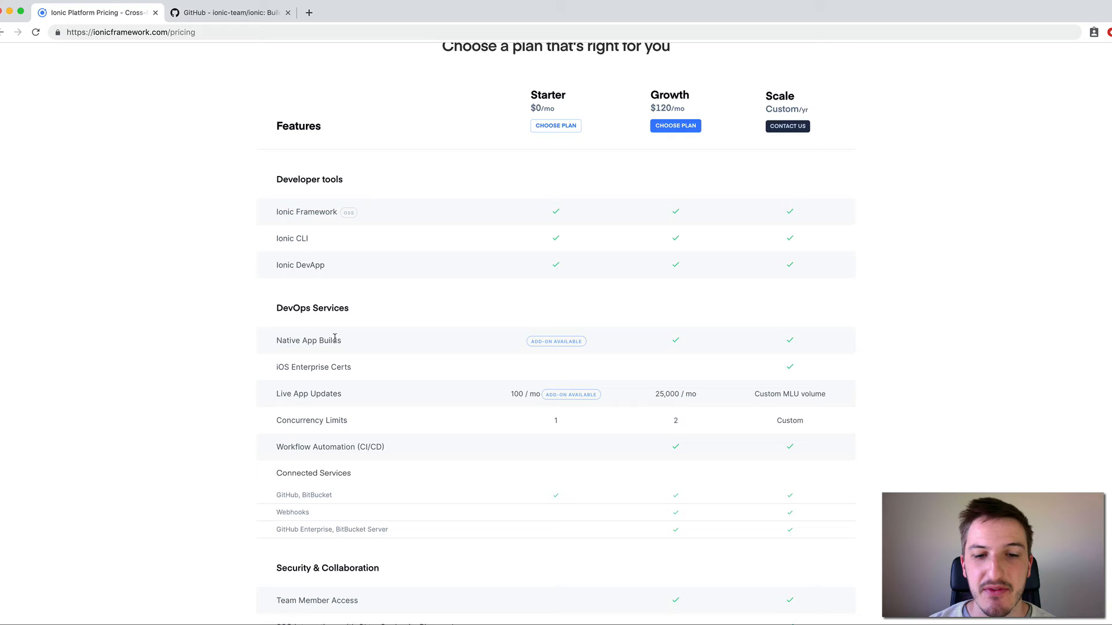
left_click(339, 339)
scroll(339, 339, "up", 1)
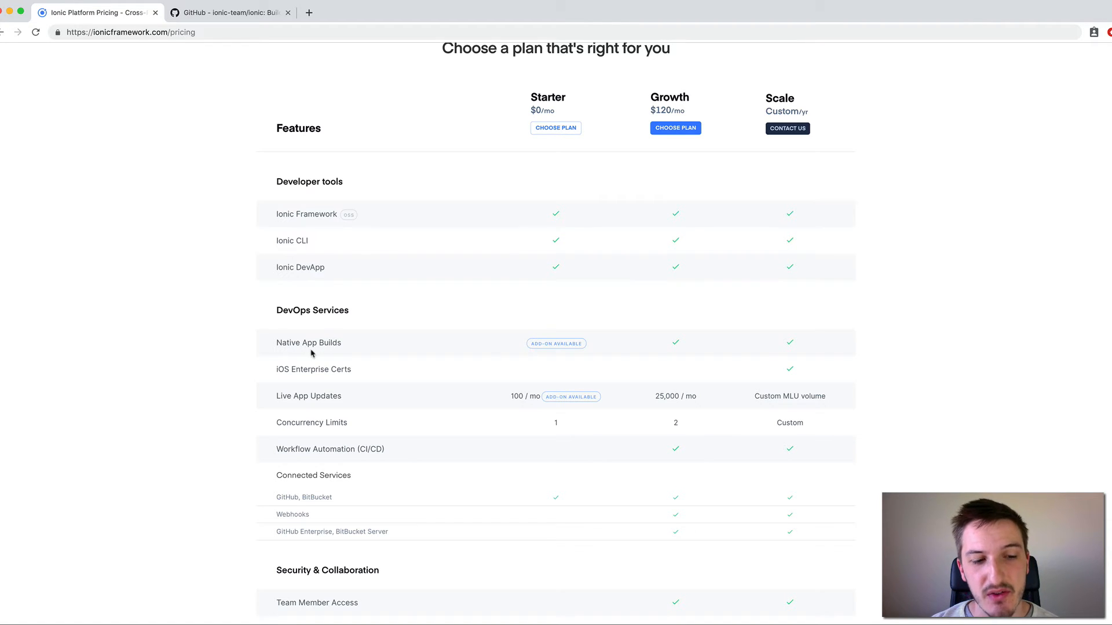
scroll(342, 356, "down", 1)
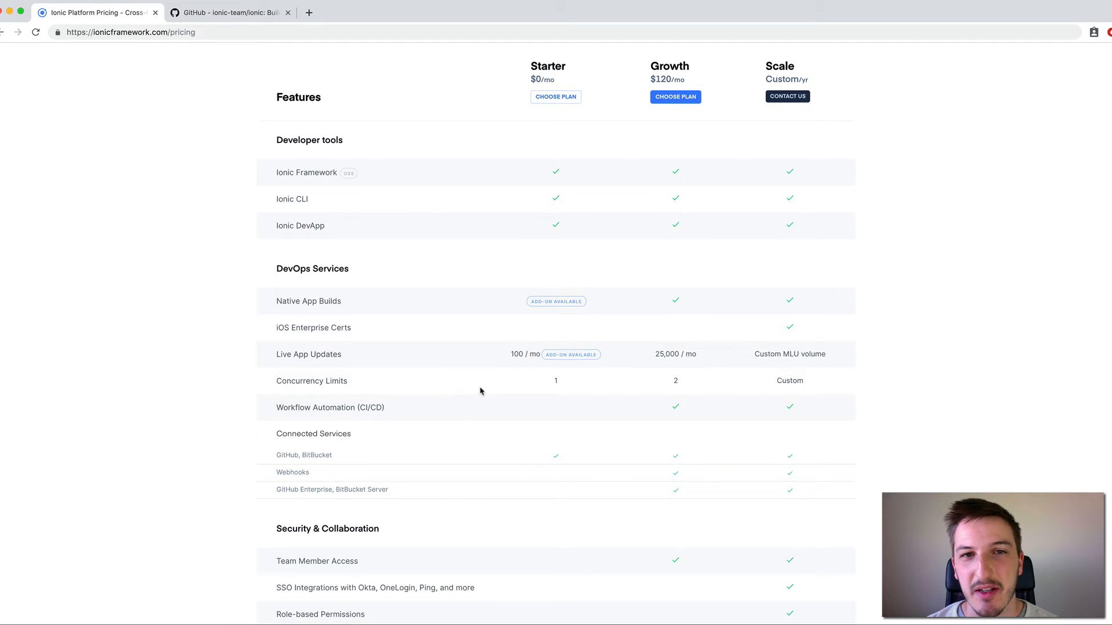
scroll(856, 413, "up", 1)
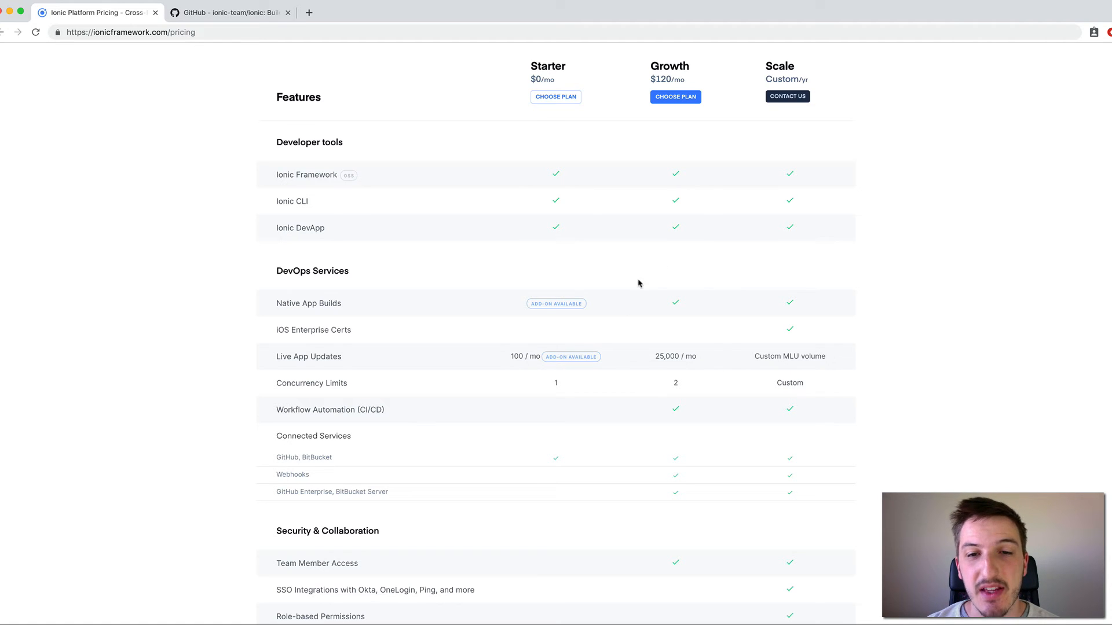
scroll(555, 173, "down", 1)
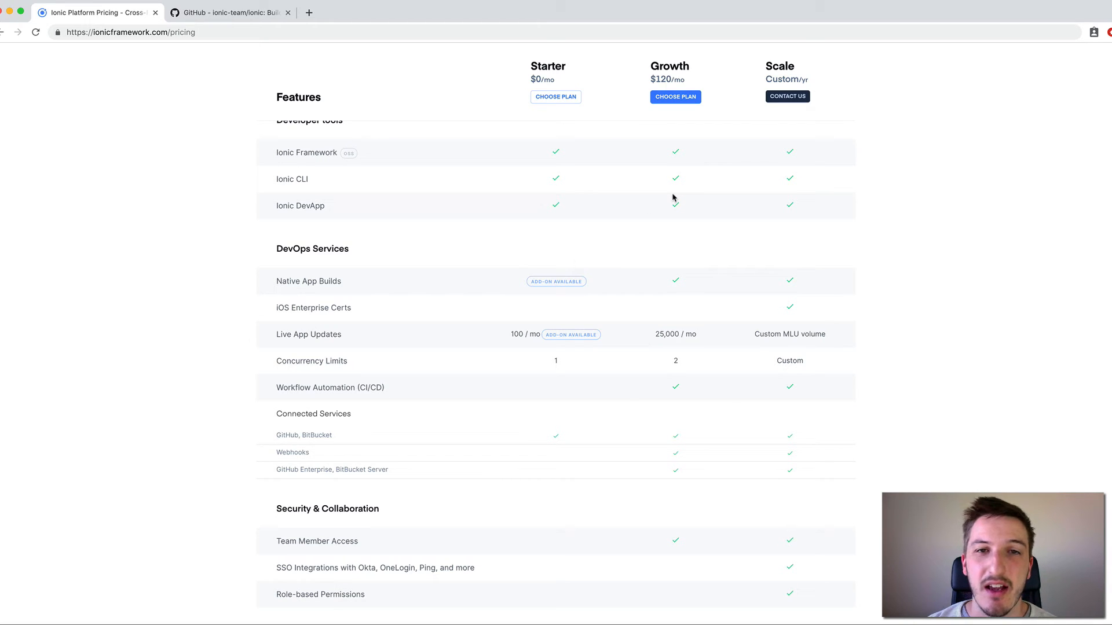
scroll(826, 155, "down", 1)
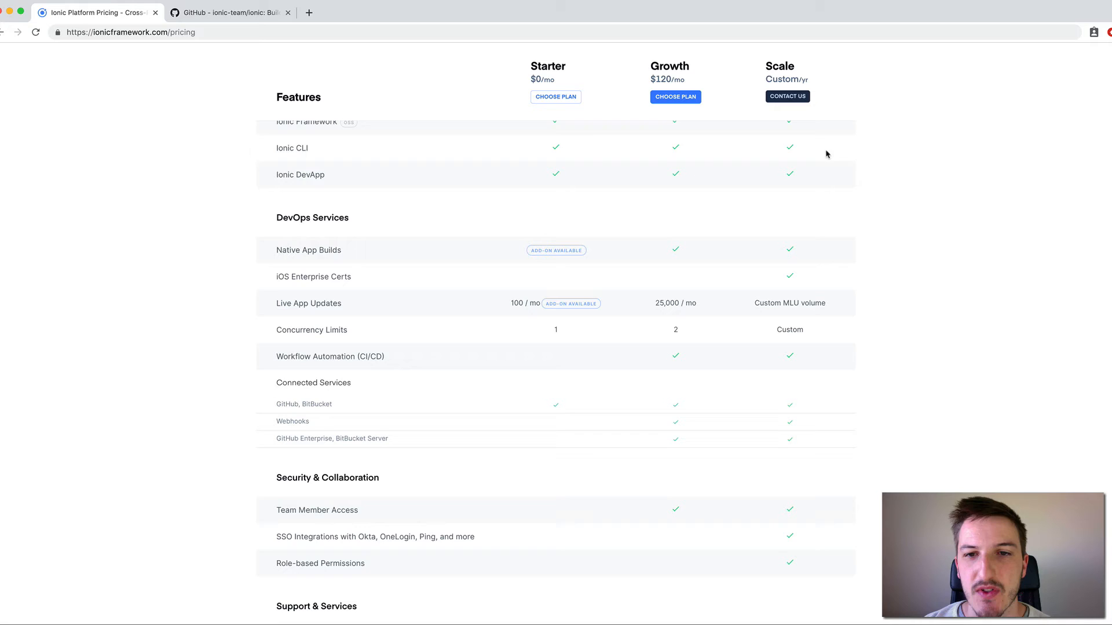
scroll(712, 243, "up", 3)
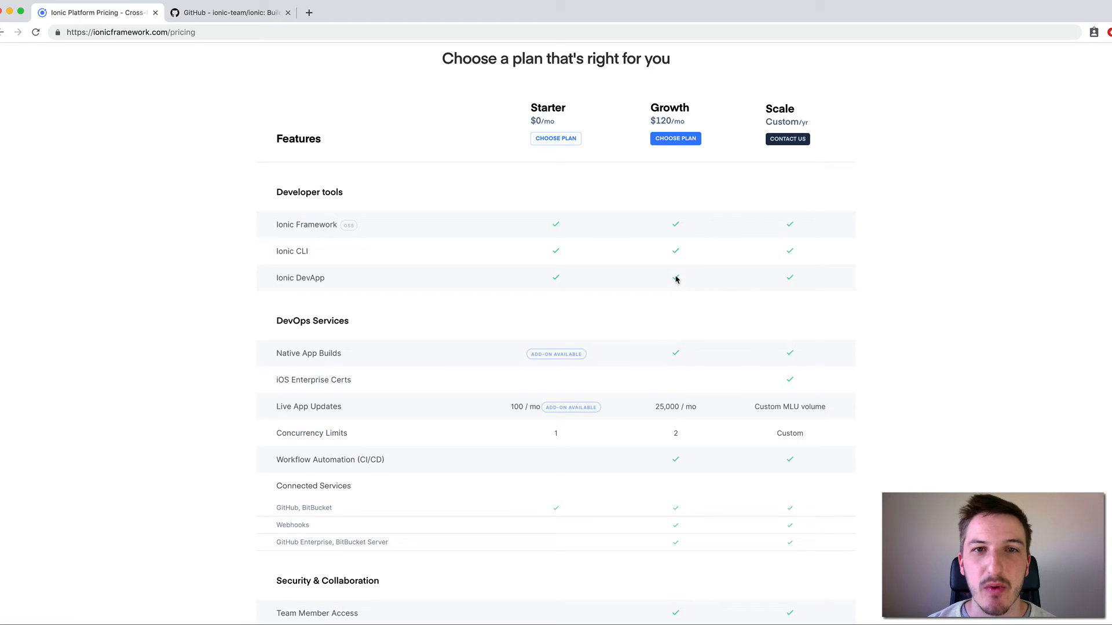
scroll(865, 258, "up", 5)
scroll(865, 258, "up", 5)
scroll(865, 259, "up", 4)
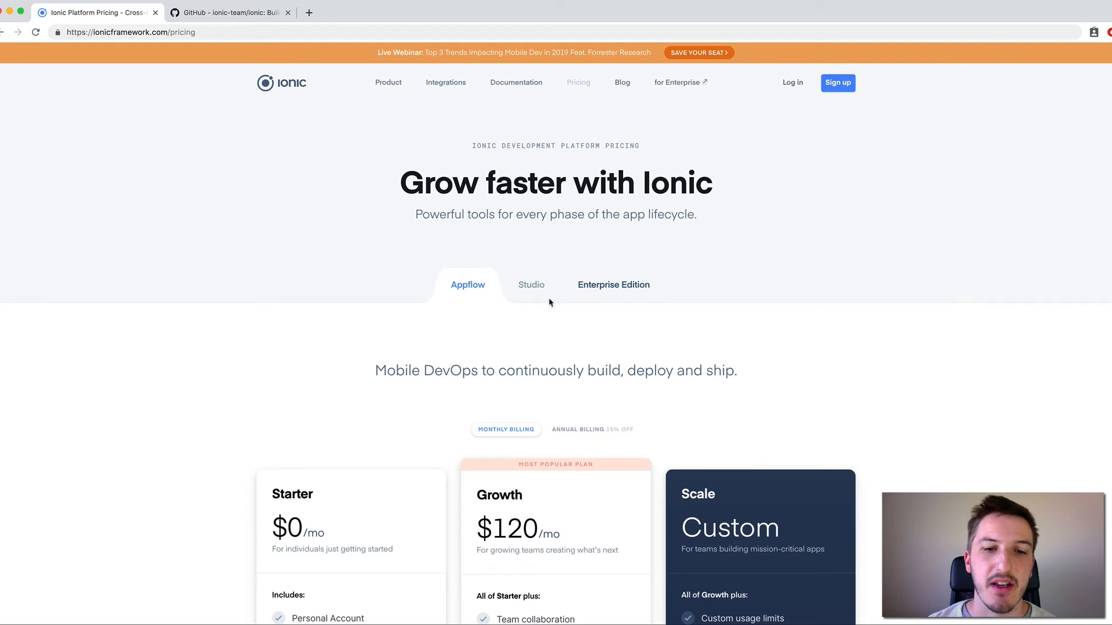
Show the Studio pricing overview before the Enterprise Edition overview.
left_click(531, 285)
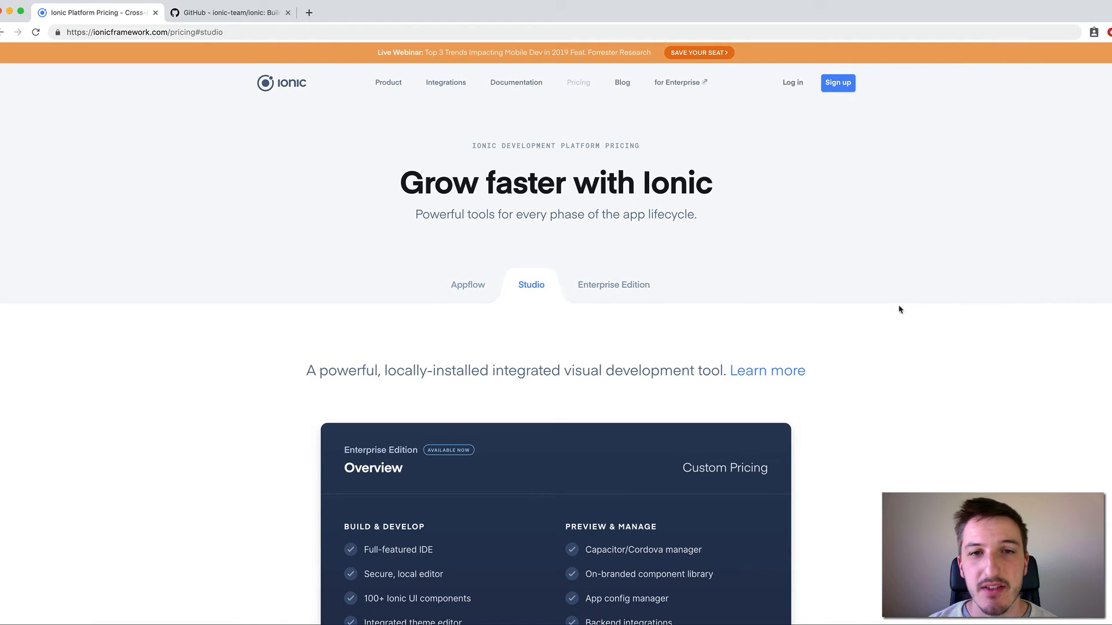
scroll(900, 310, "down", 3)
scroll(838, 311, "down", 3)
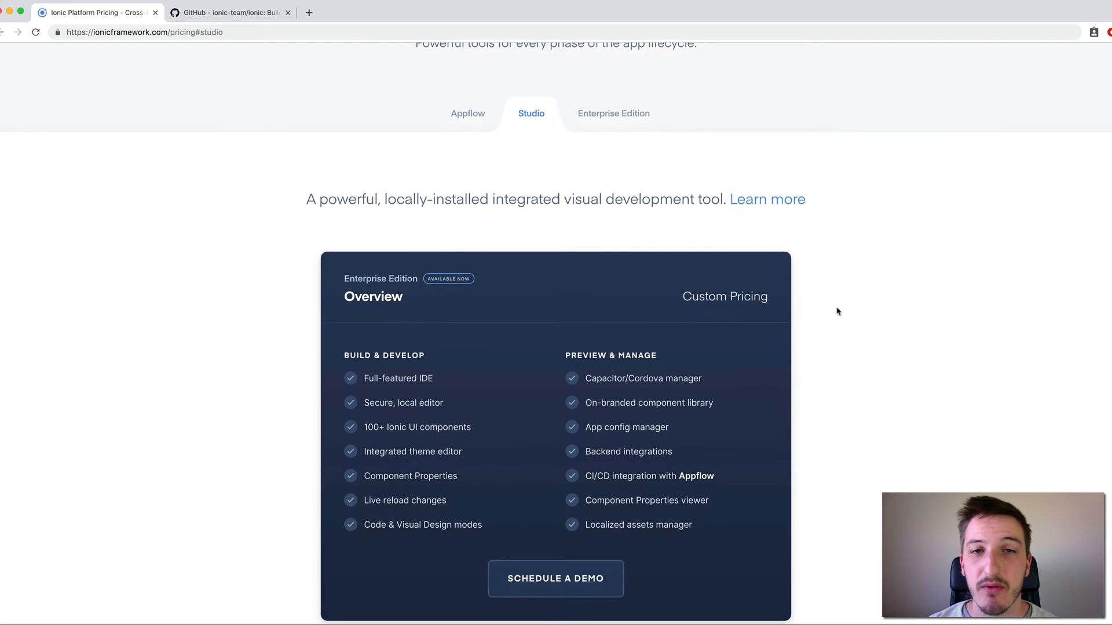
scroll(838, 311, "up", 3)
scroll(835, 309, "up", 2)
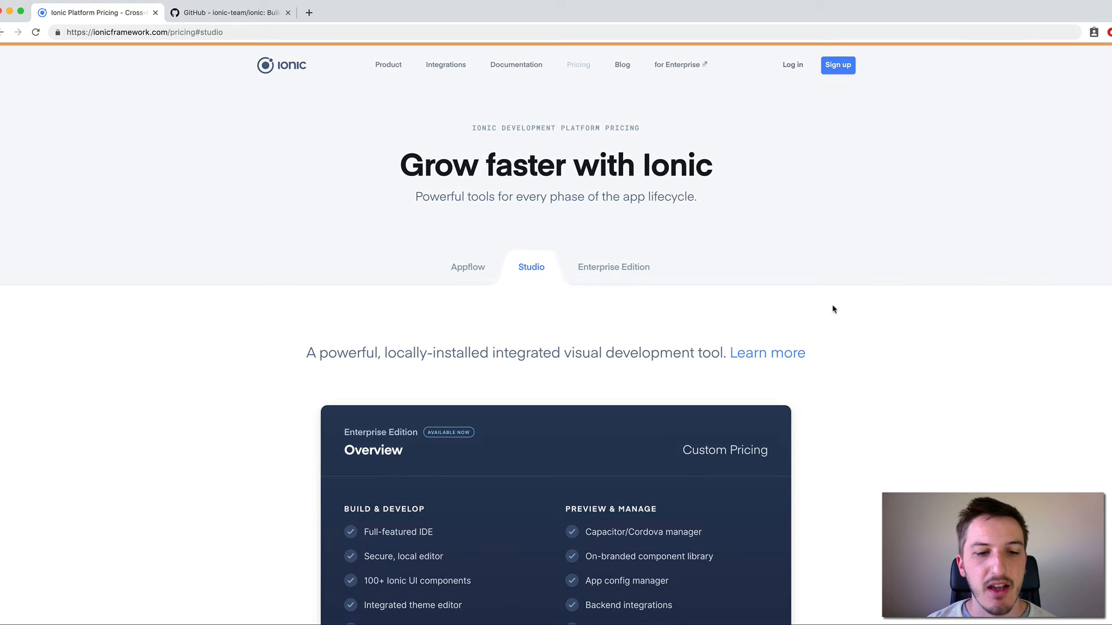
scroll(842, 308, "down", 3)
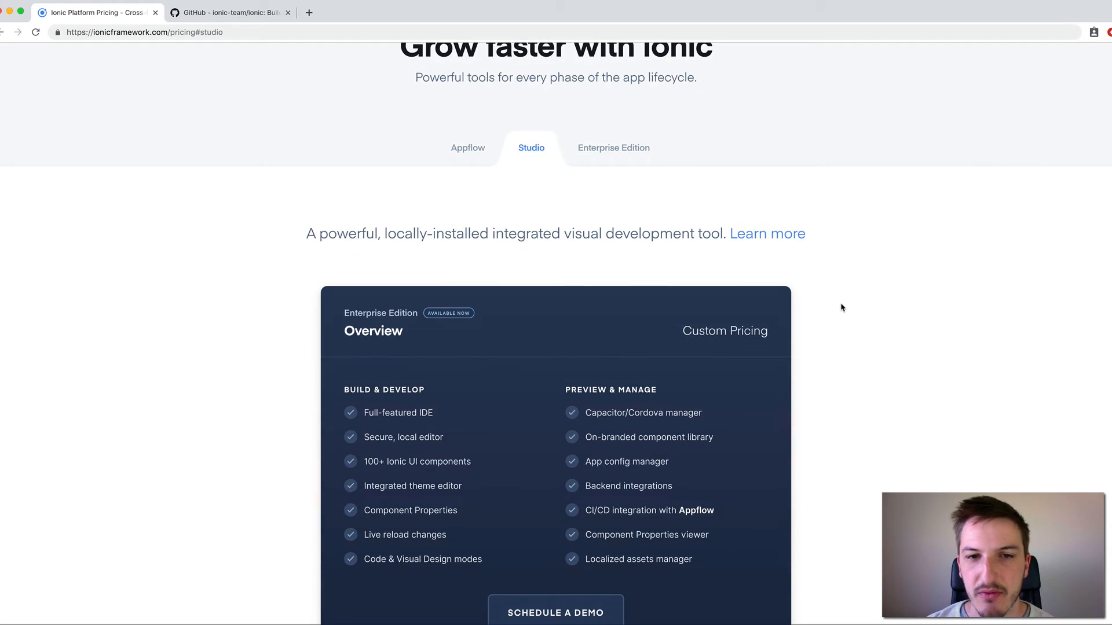
scroll(838, 306, "down", 1)
scroll(837, 307, "down", 1)
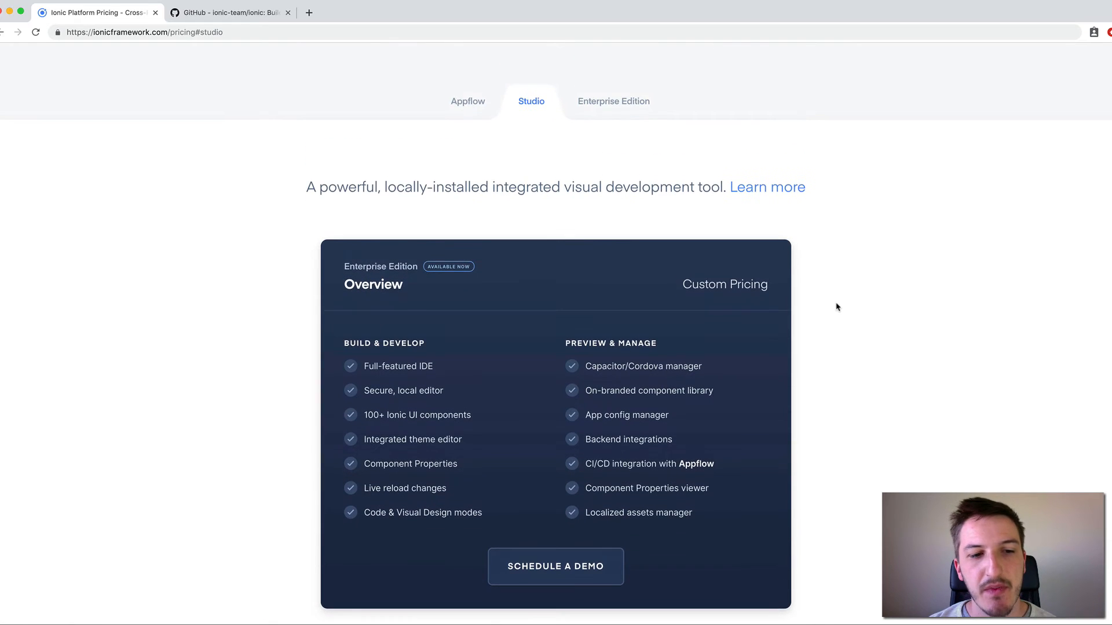
scroll(834, 305, "up", 1)
scroll(834, 305, "up", 1)
scroll(417, 278, "down", 3)
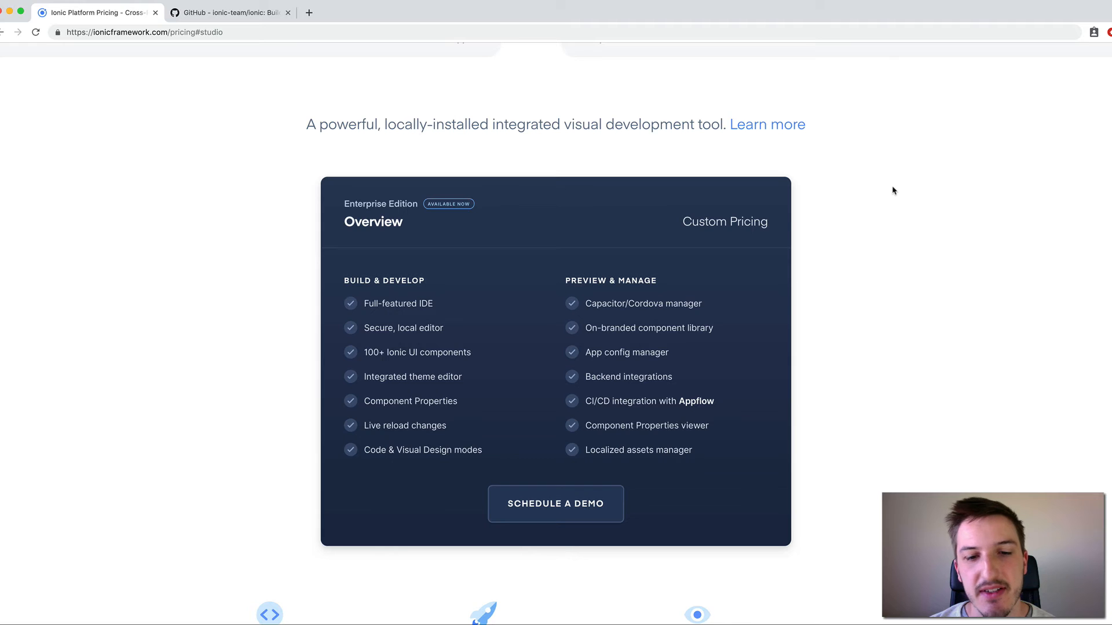
scroll(895, 191, "up", 1)
scroll(895, 190, "up", 2)
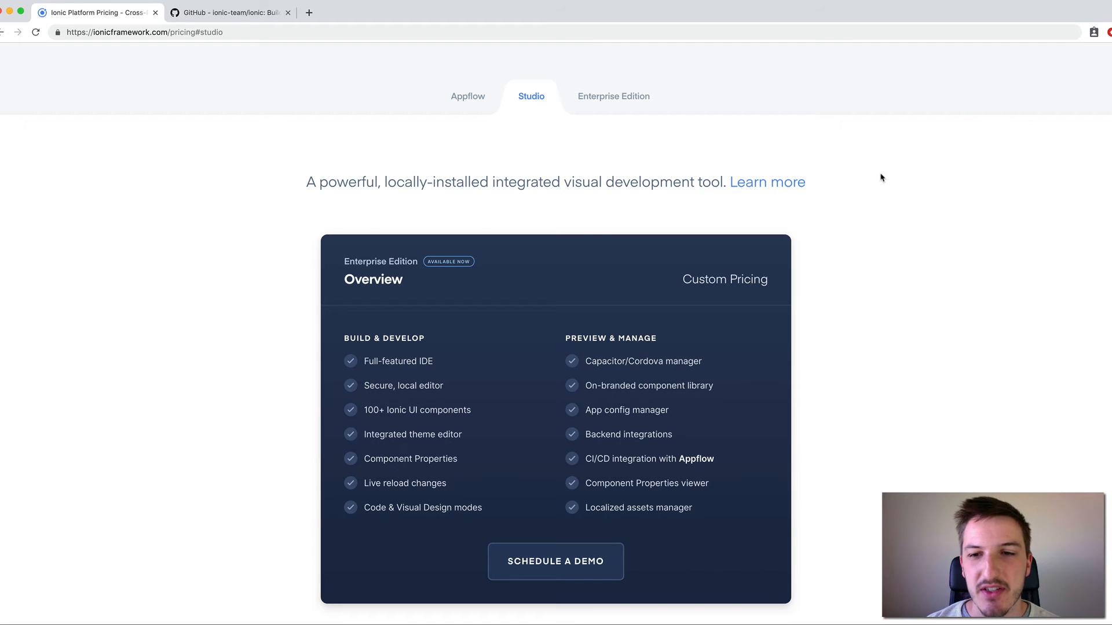
scroll(881, 178, "up", 1)
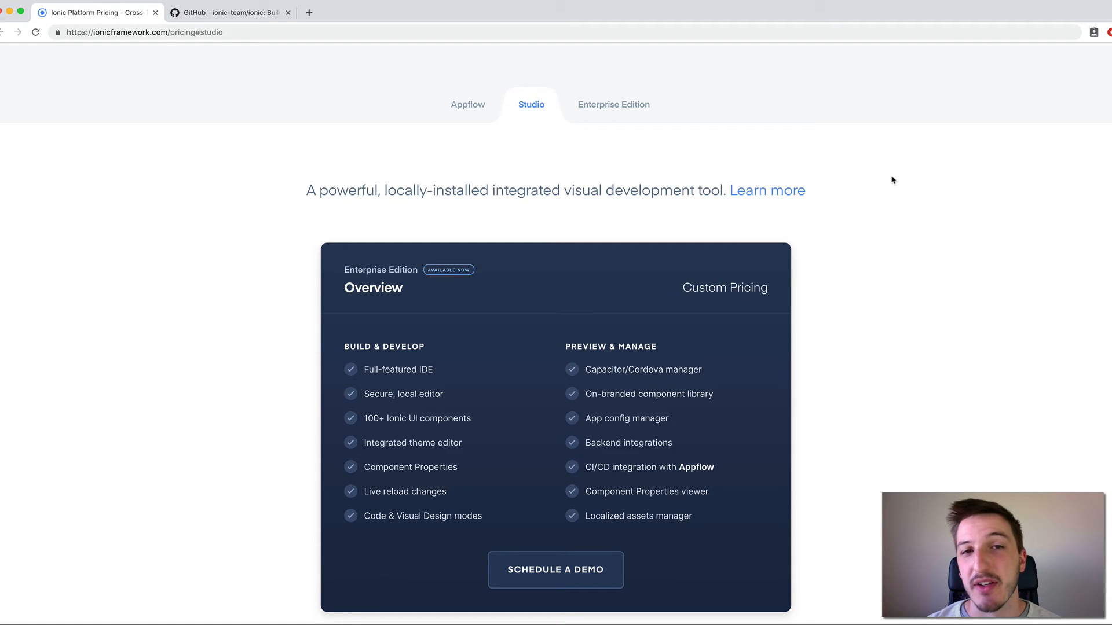
scroll(892, 180, "down", 1)
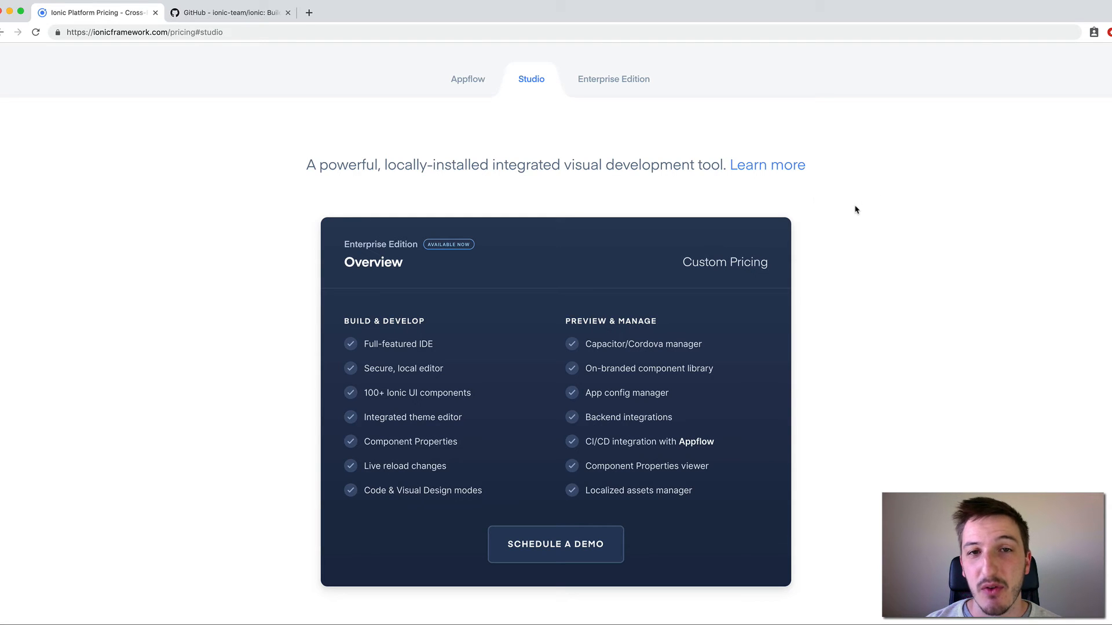
scroll(856, 211, "up", 1)
scroll(856, 210, "up", 1)
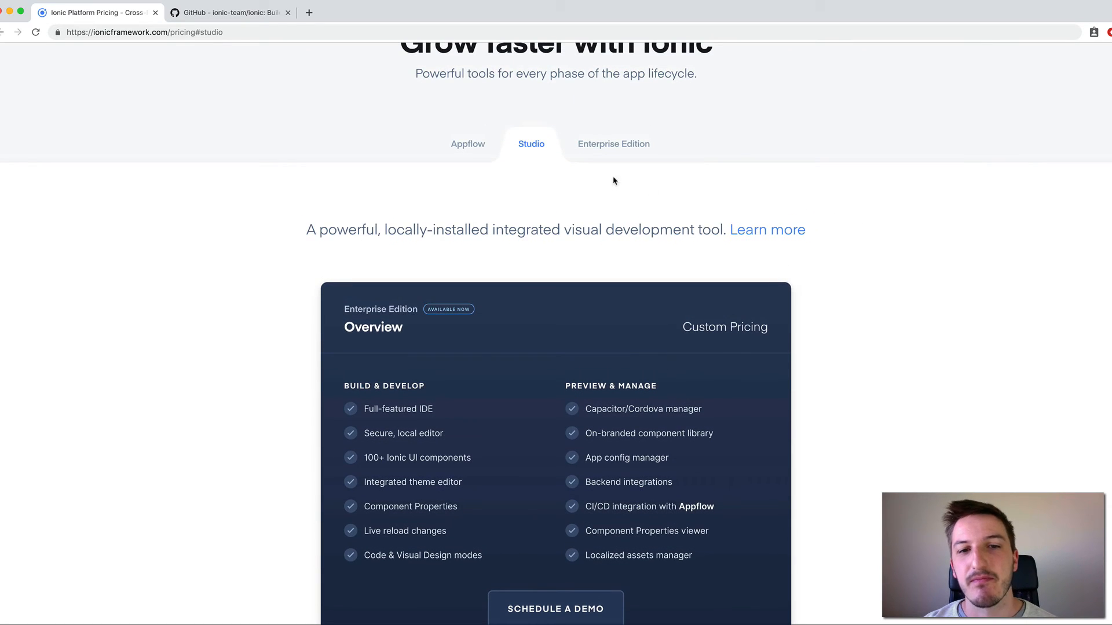
left_click(625, 148)
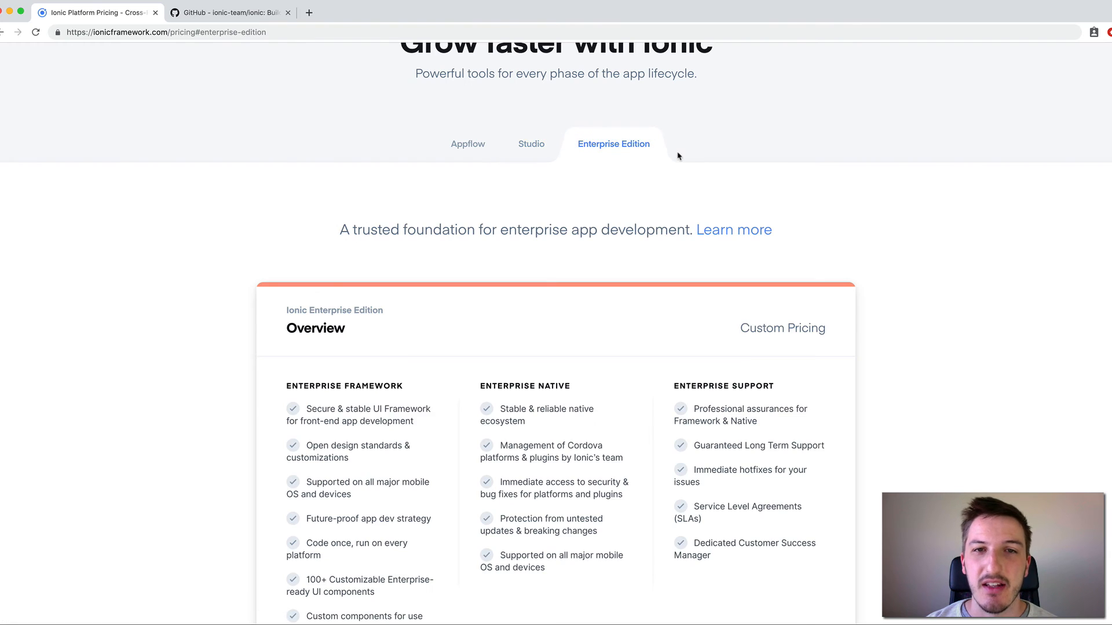
scroll(678, 156, "down", 3)
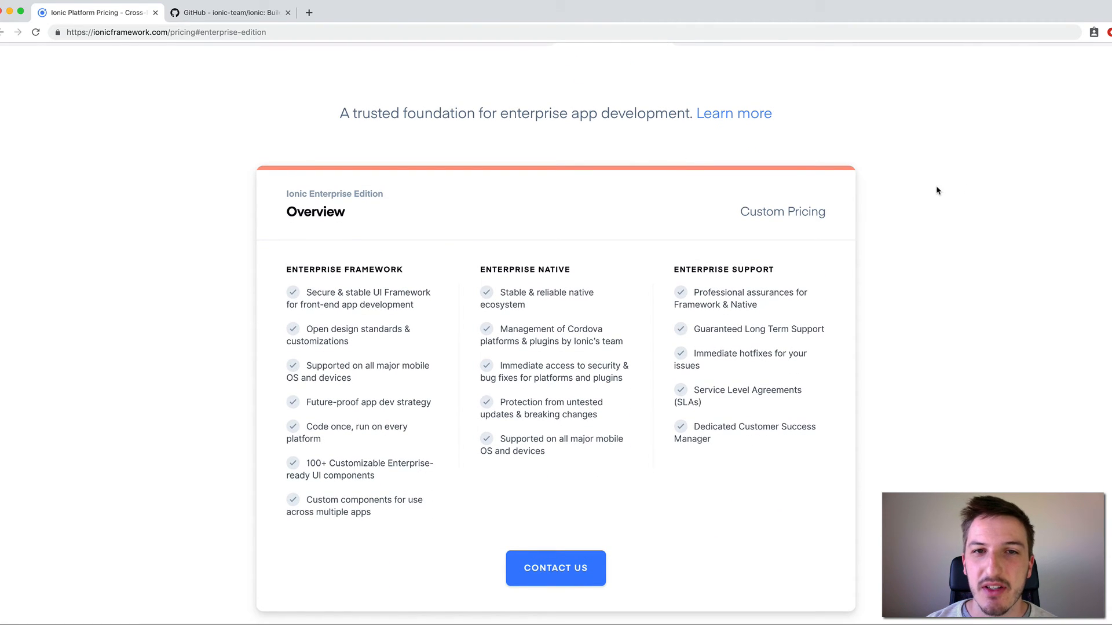
scroll(935, 191, "up", 2)
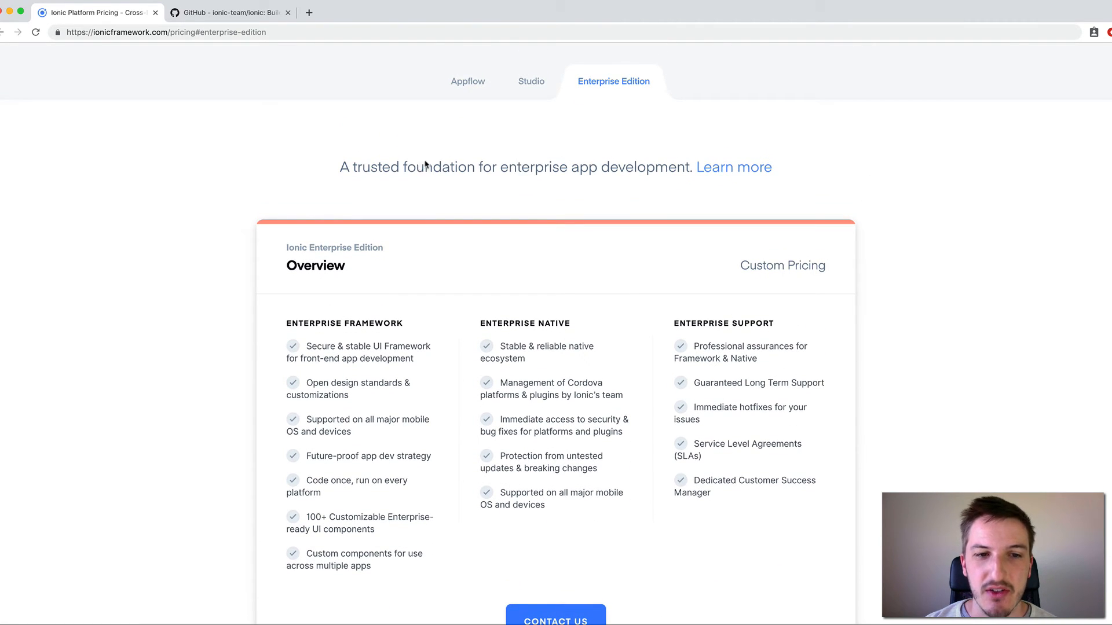
left_click_drag(340, 167, 483, 167)
left_click(542, 169)
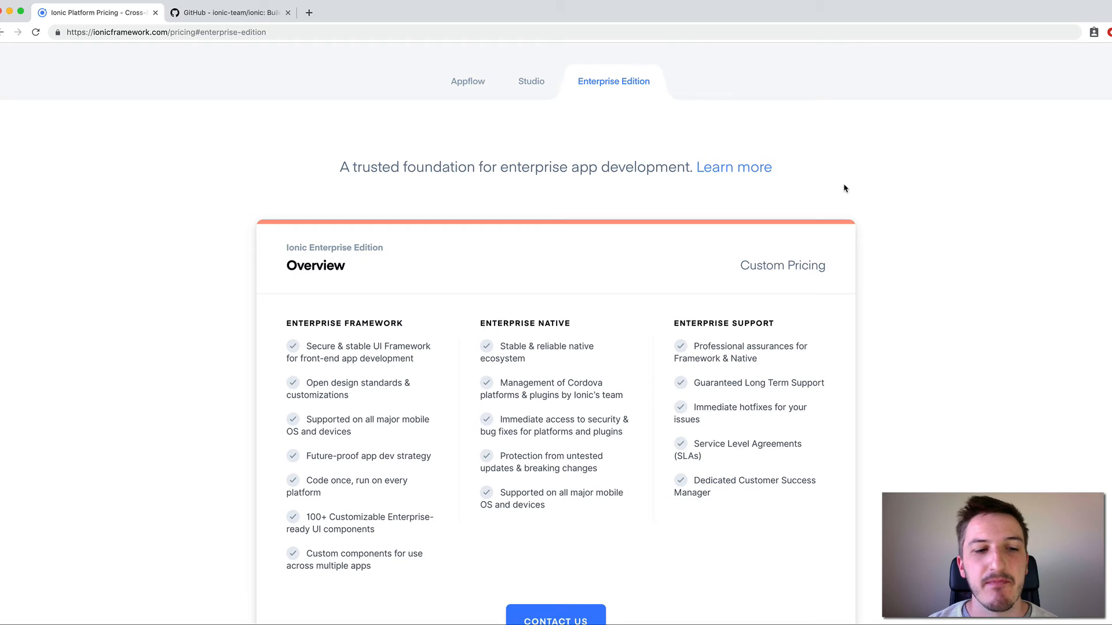
scroll(844, 189, "down", 1)
scroll(845, 189, "up", 1)
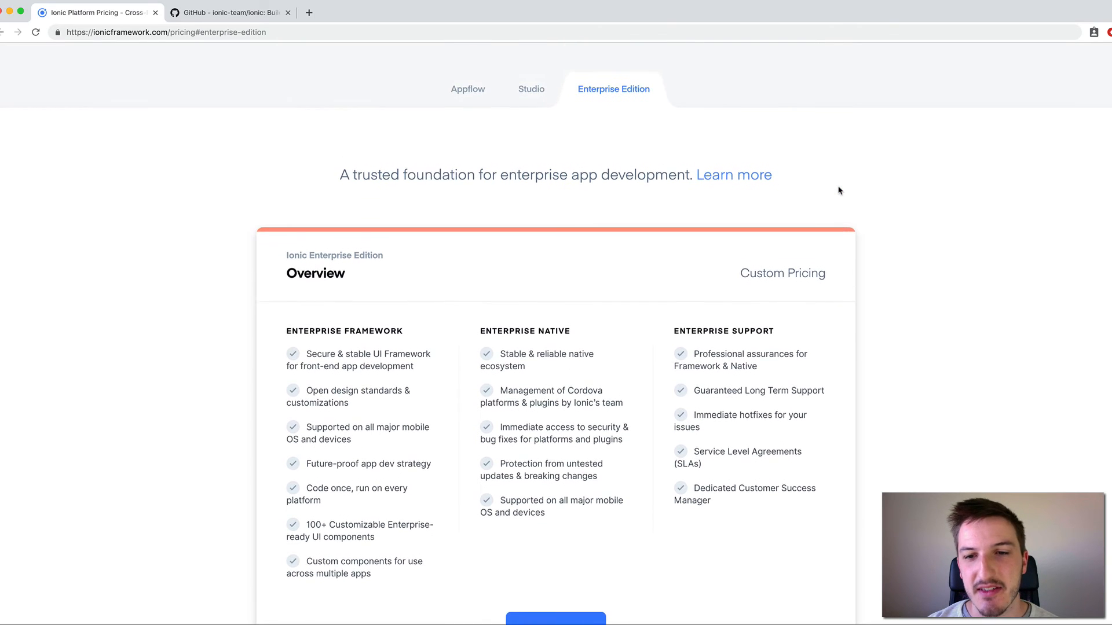
scroll(845, 189, "down", 1)
scroll(847, 189, "down", 2)
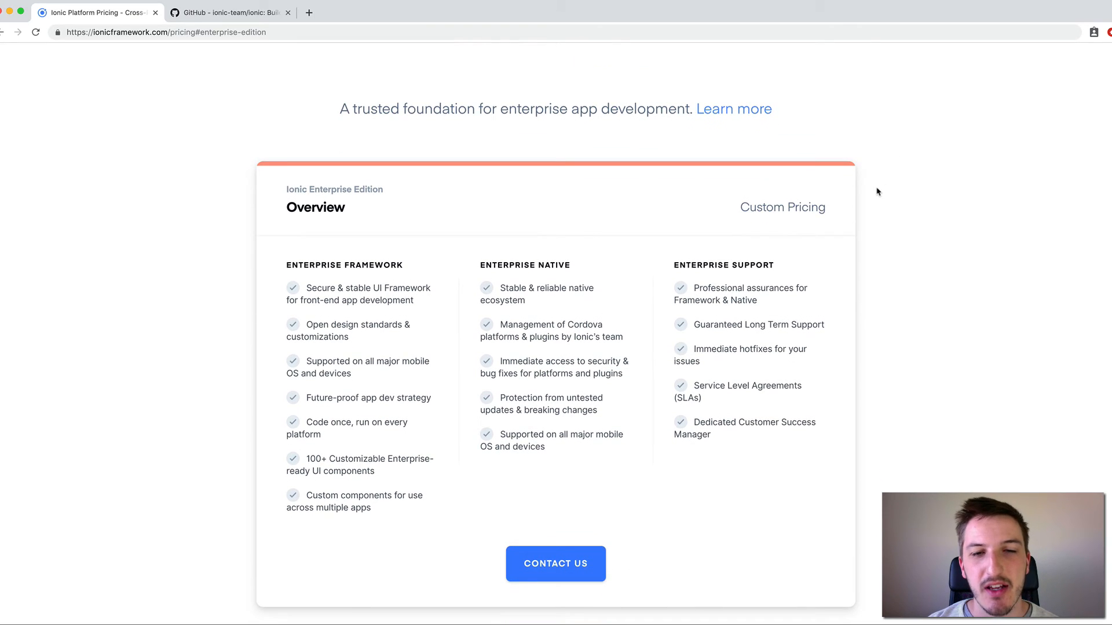
scroll(877, 191, "down", 2)
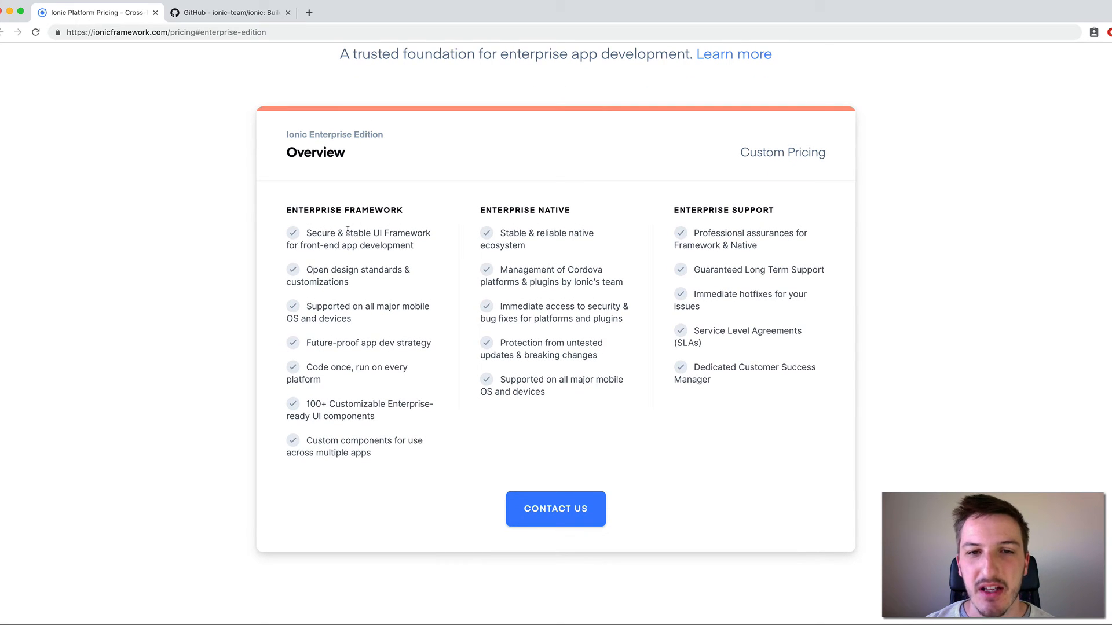
scroll(341, 232, "up", 1)
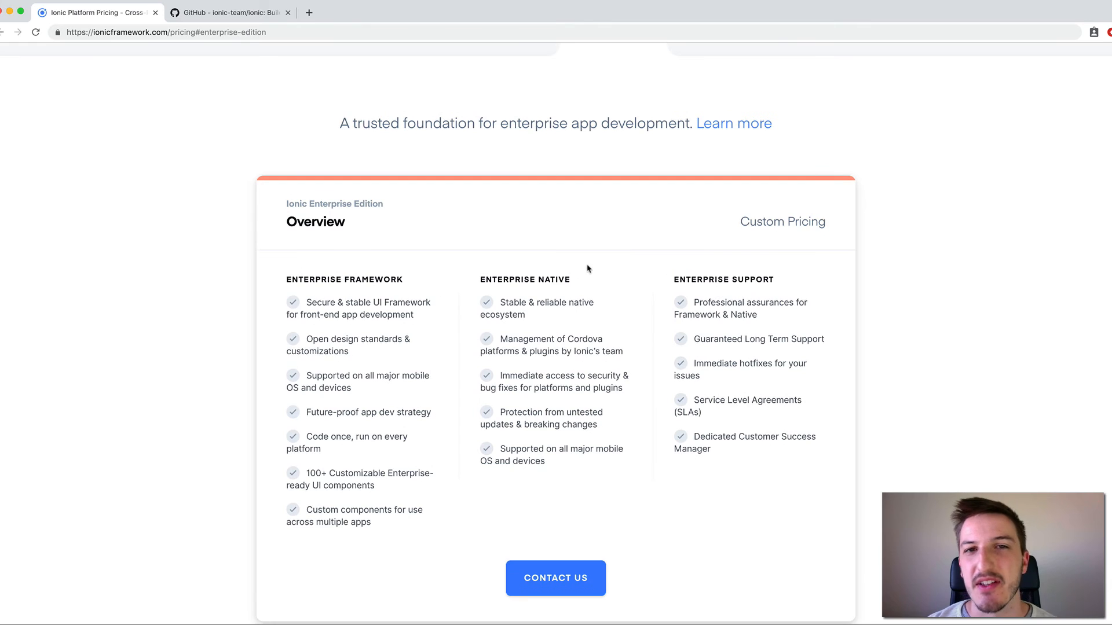
scroll(370, 249, "down", 2)
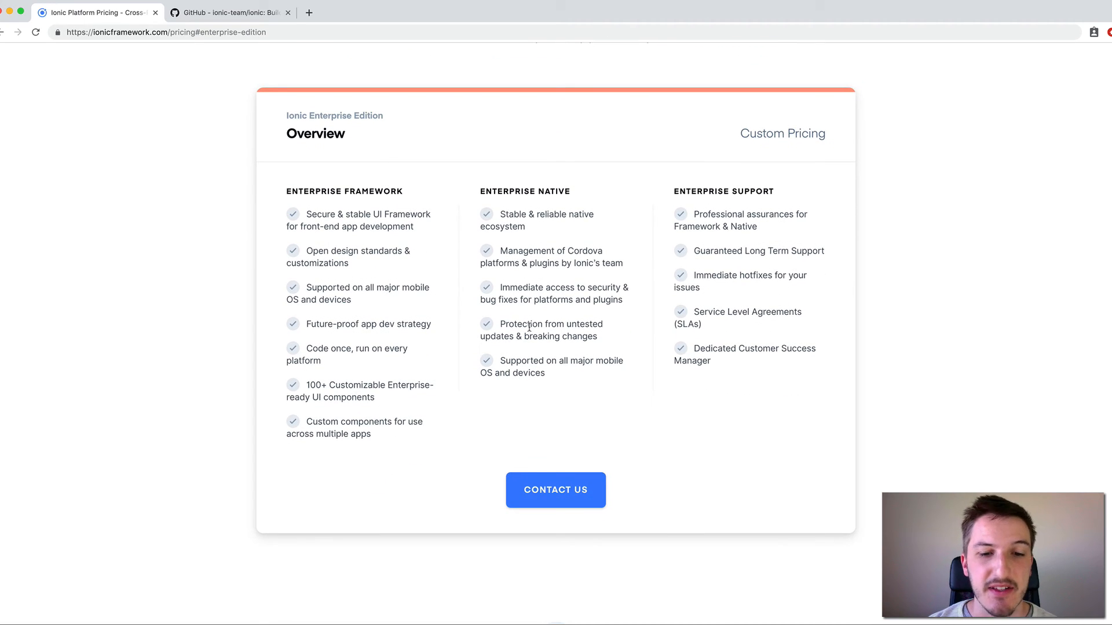
left_click_drag(532, 324, 592, 325)
left_click(559, 336)
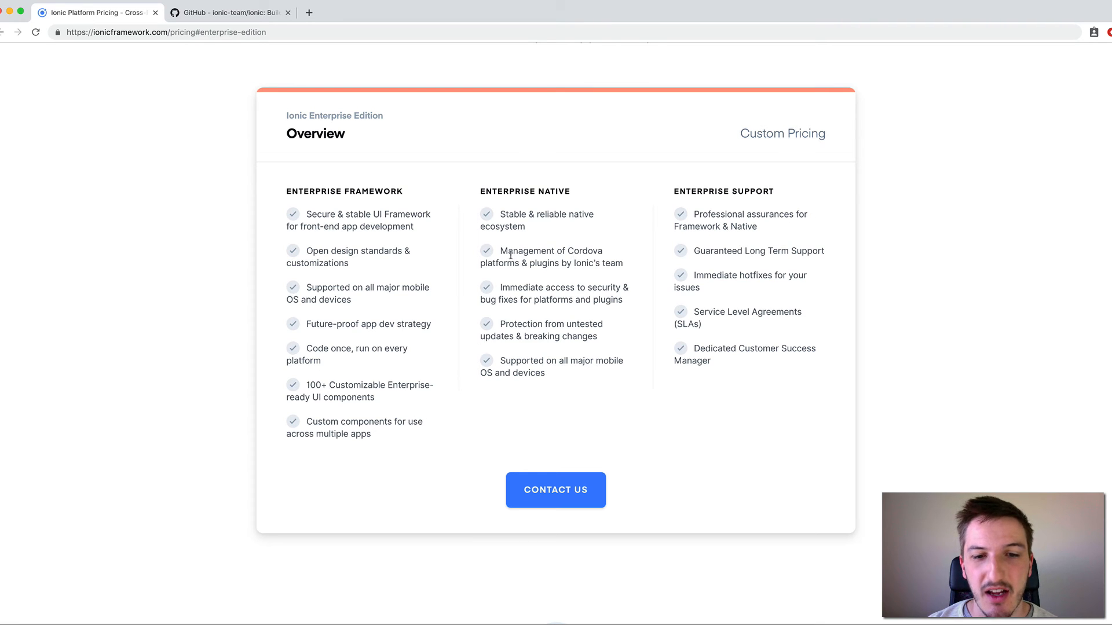
left_click_drag(511, 253, 621, 265)
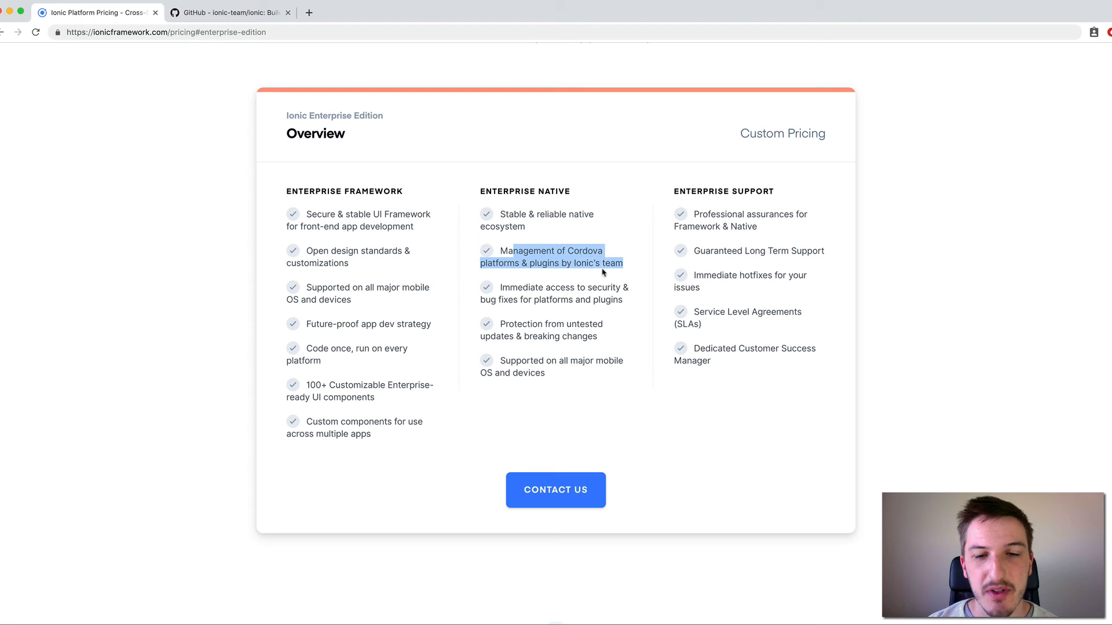
left_click(573, 266)
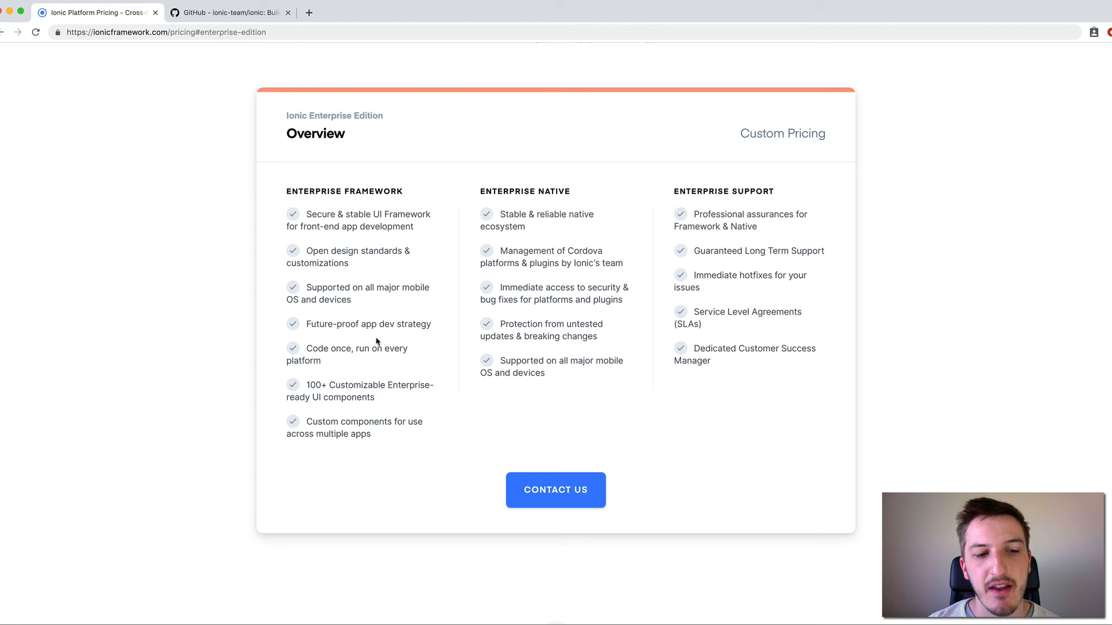
scroll(343, 345, "up", 1)
scroll(316, 345, "up", 1)
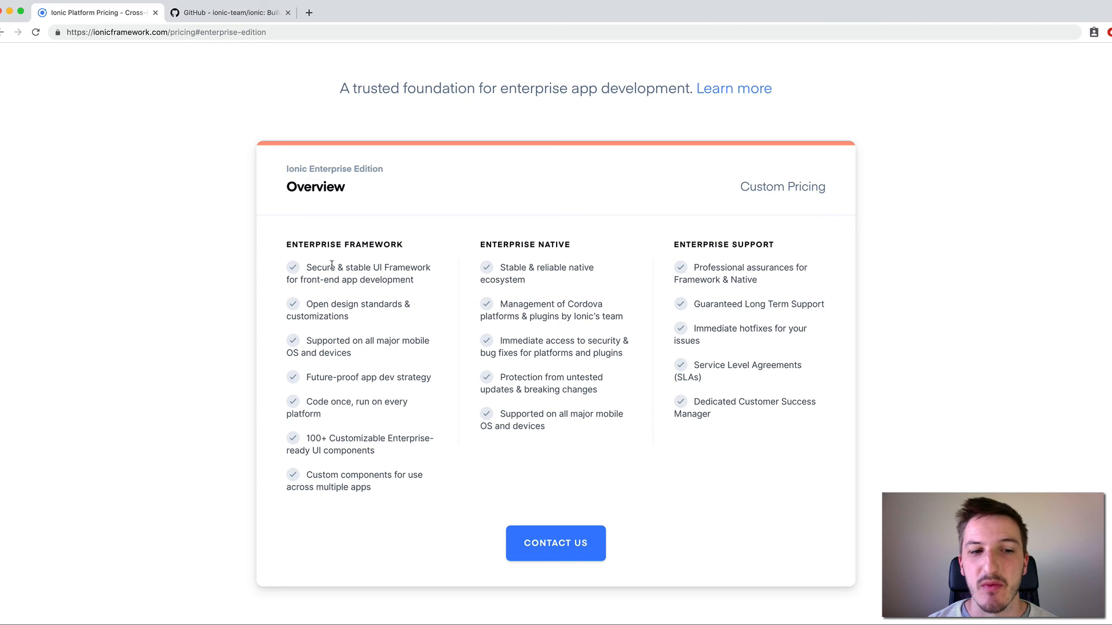
left_click_drag(306, 267, 370, 268)
Clear the highlighted text and return to the Appflow Starter, Growth and Scale plans.
left_click(950, 293)
scroll(950, 294, "down", 1)
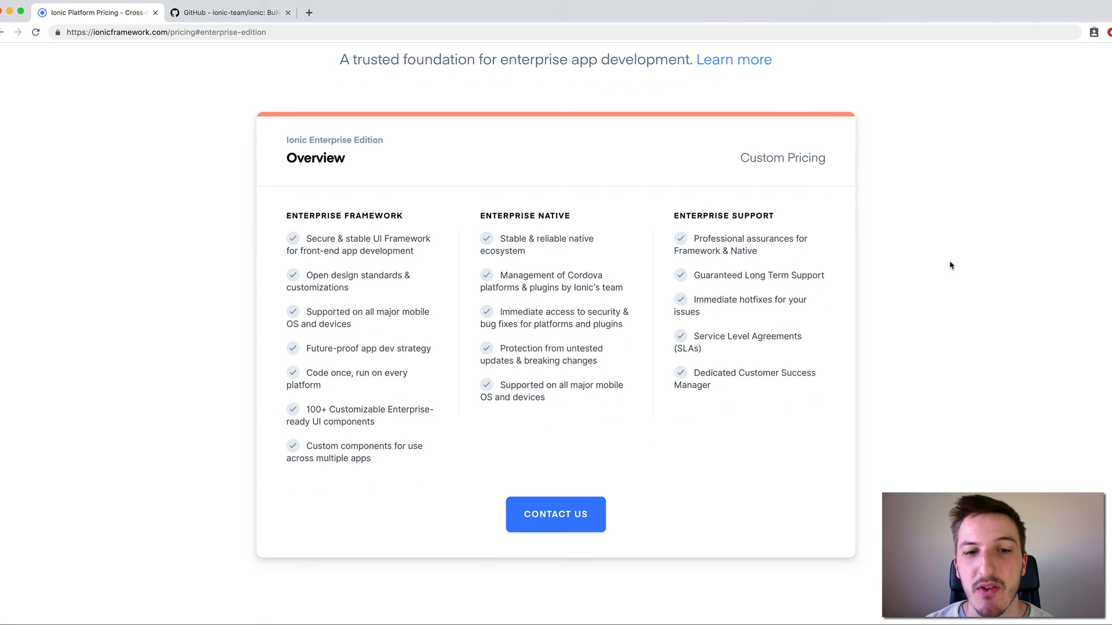
scroll(939, 262, "up", 5)
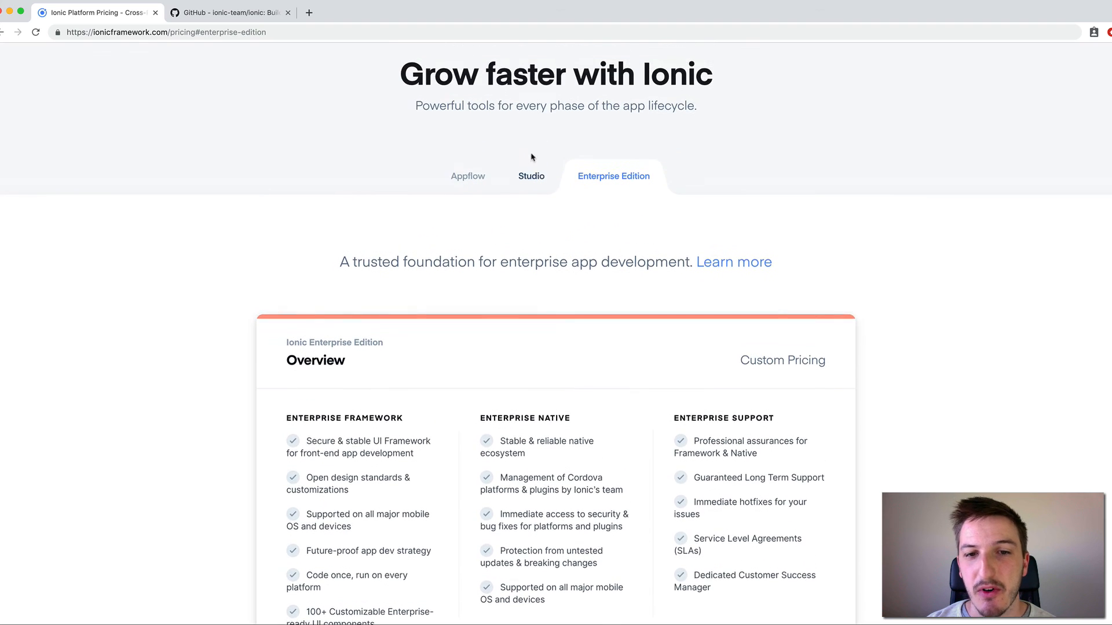
scroll(633, 168, "up", 3)
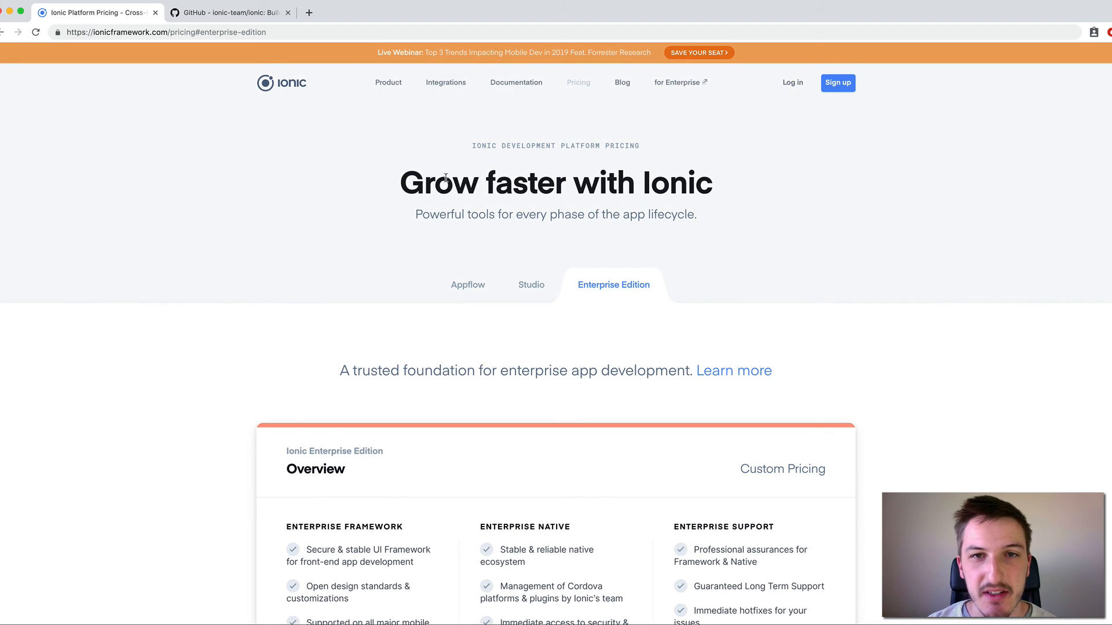
left_click(467, 284)
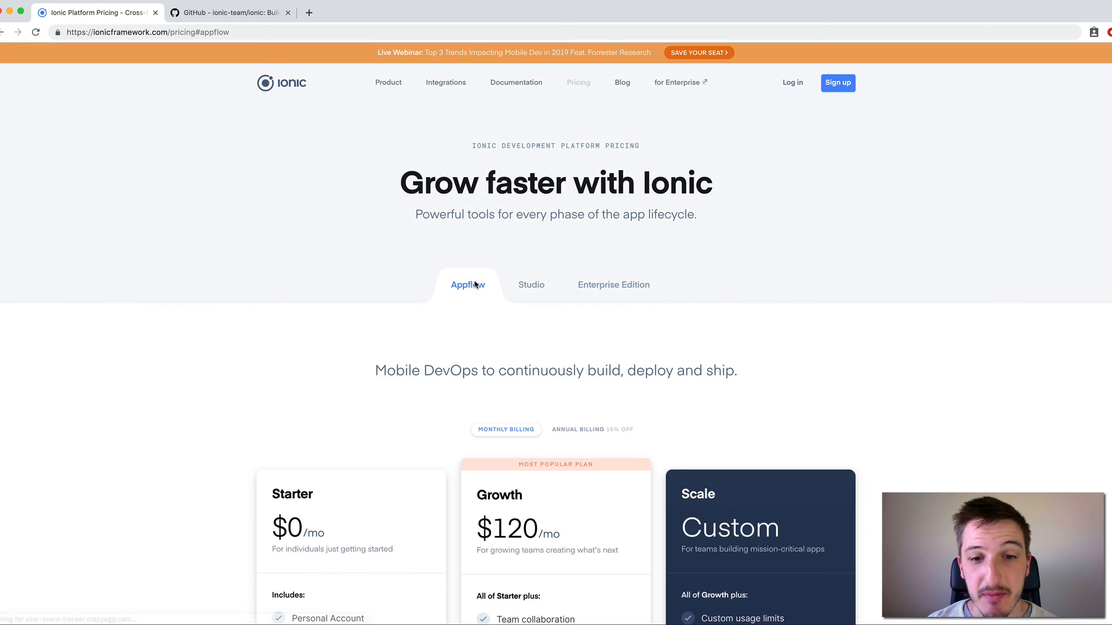
scroll(1082, 347, "down", 3)
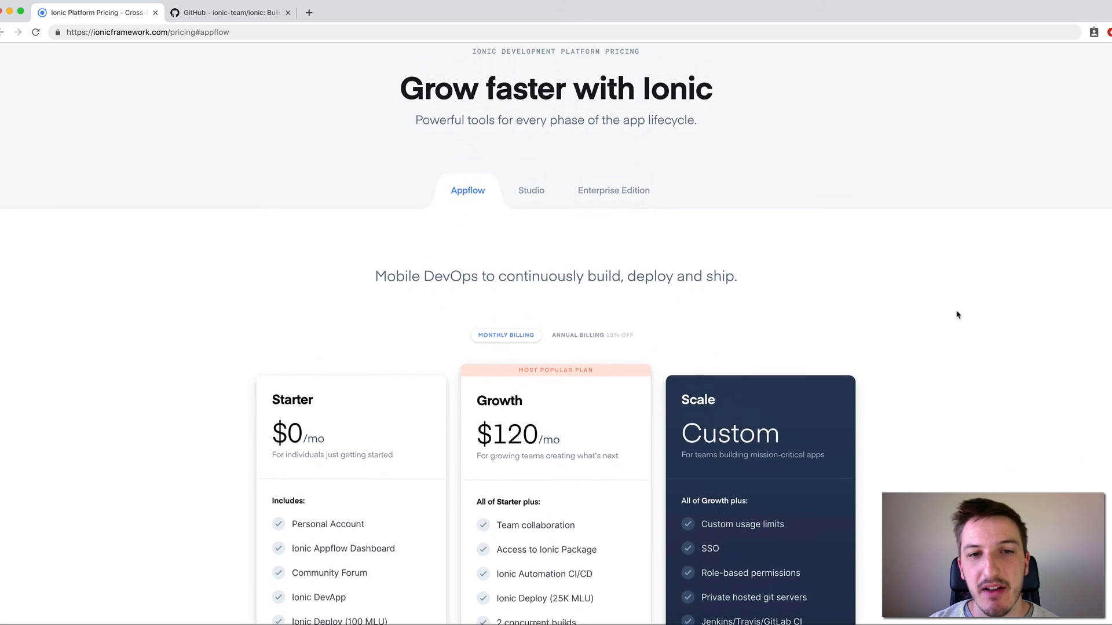
scroll(956, 315, "up", 3)
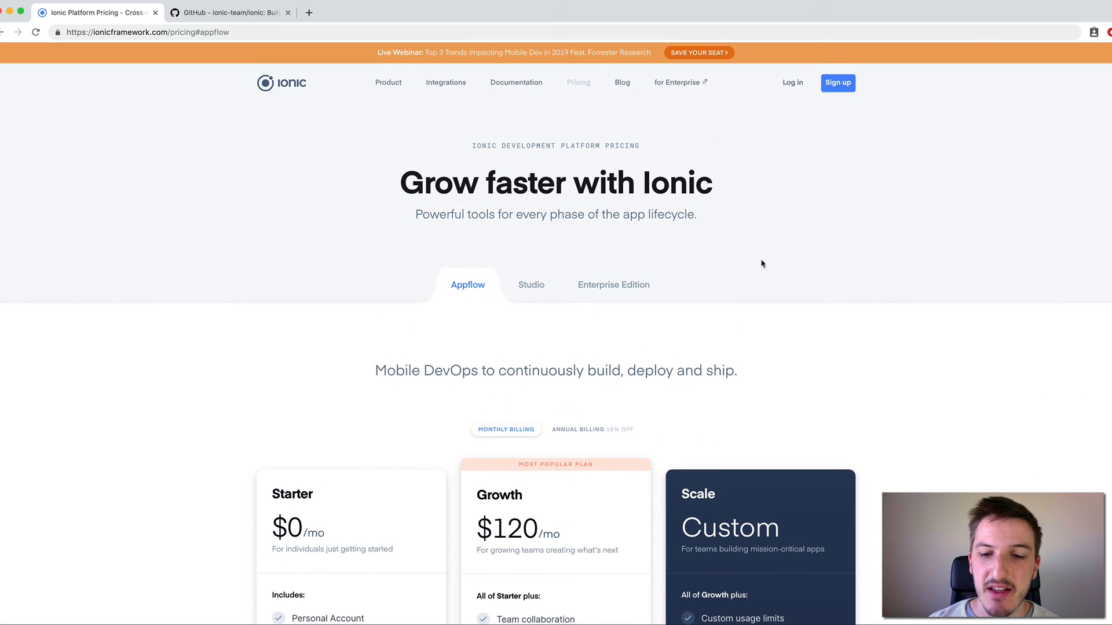